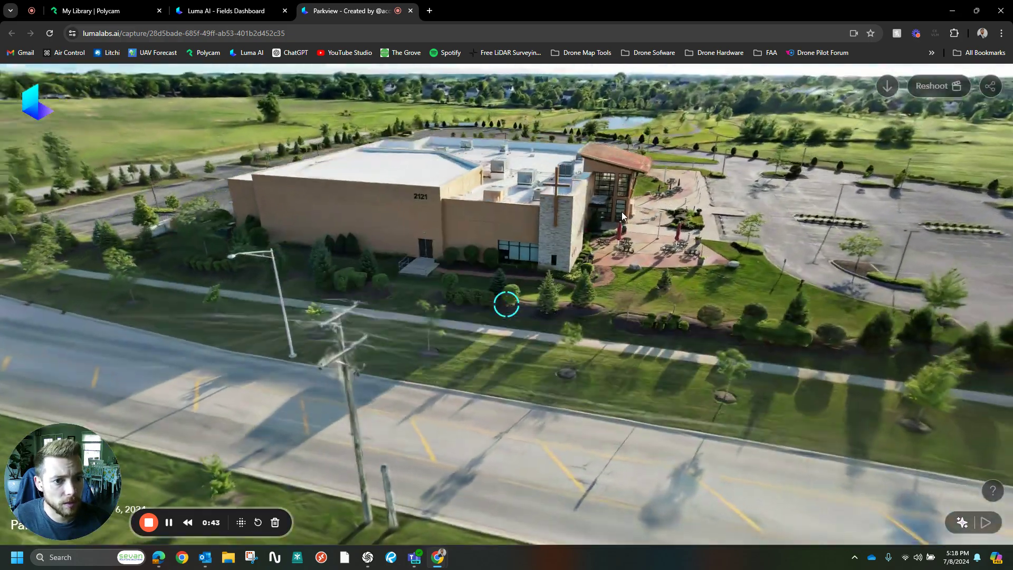
Examine the Parkview church capture from the road side and across the parking lot towards the main entrance.
{"action": "left_click_drag", "start_coordinate": [621, 212], "coordinate": [427, 245]}
{"action": "scroll", "coordinate": [427, 246], "scroll_direction": "up", "scroll_amount": 5}
{"action": "scroll", "coordinate": [425, 245], "scroll_direction": "down", "scroll_amount": 2}
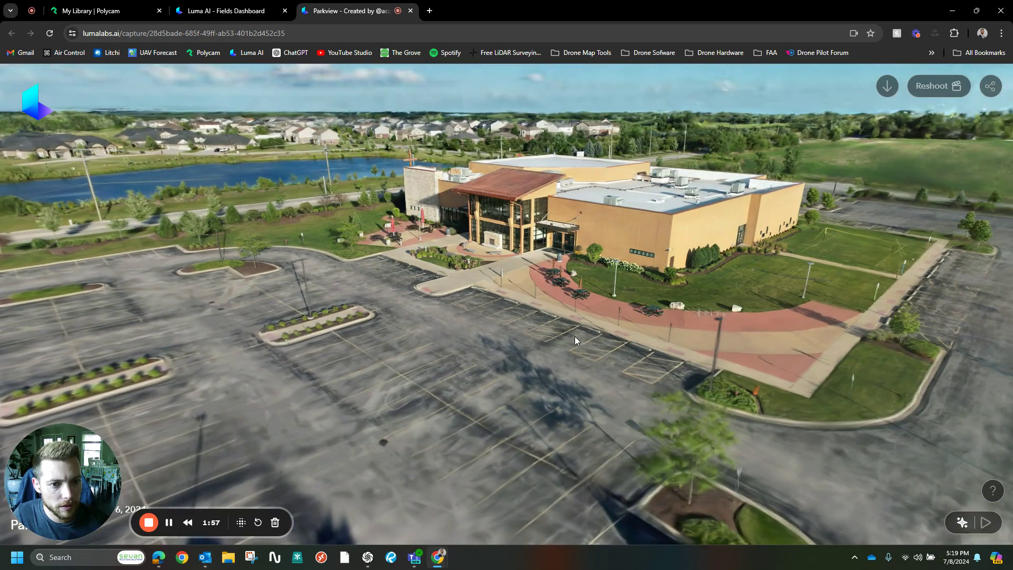
{"action": "scroll", "coordinate": [508, 228], "scroll_direction": "up", "scroll_amount": 3}
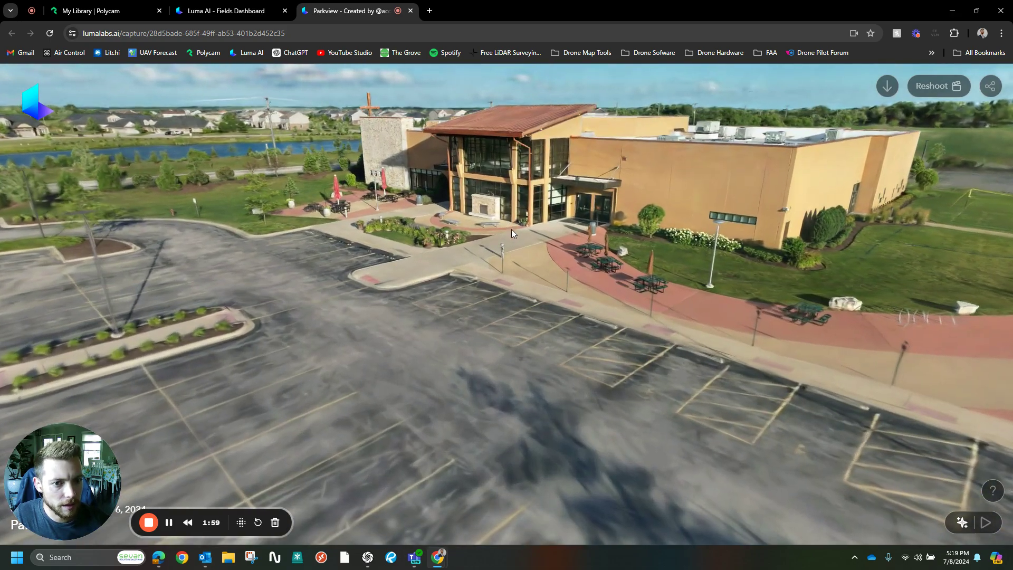
{"action": "left_click_drag", "start_coordinate": [512, 229], "coordinate": [483, 324]}
{"action": "scroll", "coordinate": [503, 290], "scroll_direction": "up", "scroll_amount": 2}
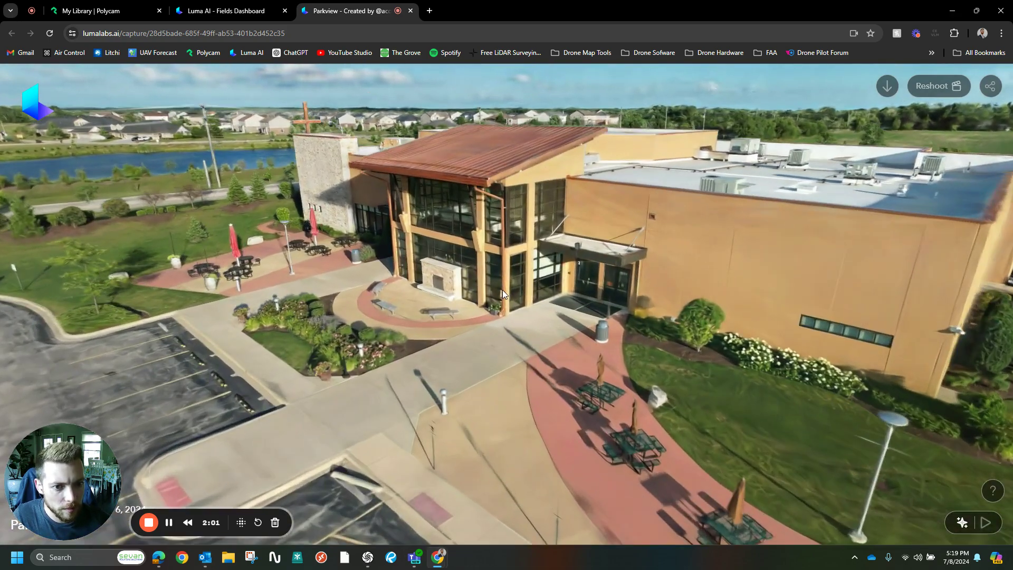
Inspect the glass entrance, the fireplace patio and the outdoor seating with red umbrellas from several angles.
{"action": "left_click", "coordinate": [487, 281]}
{"action": "right_click_drag", "start_coordinate": [467, 280], "coordinate": [465, 331]}
{"action": "left_click_drag", "start_coordinate": [465, 330], "coordinate": [636, 316]}
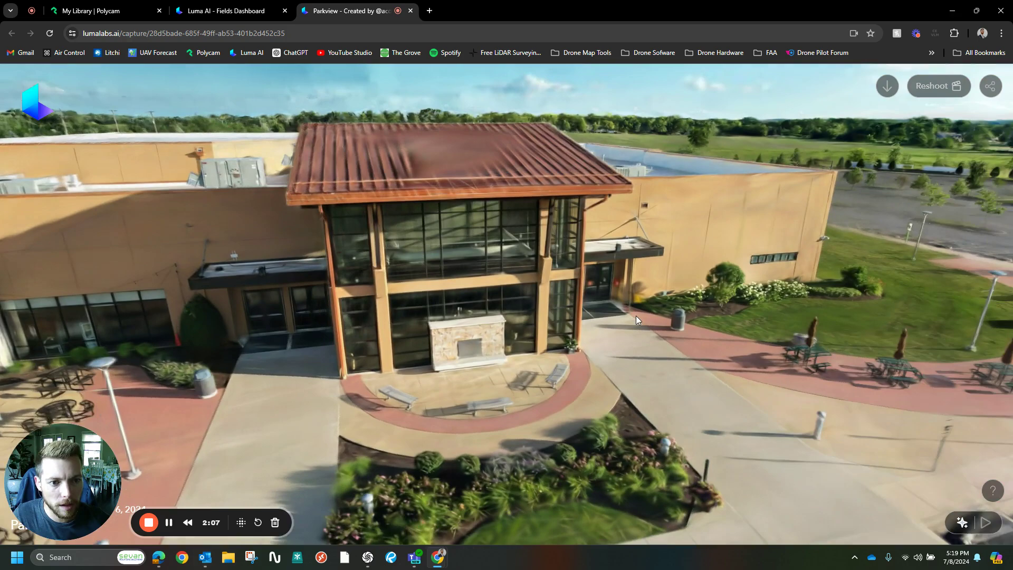
{"action": "left_click_drag", "start_coordinate": [437, 329], "coordinate": [503, 315]}
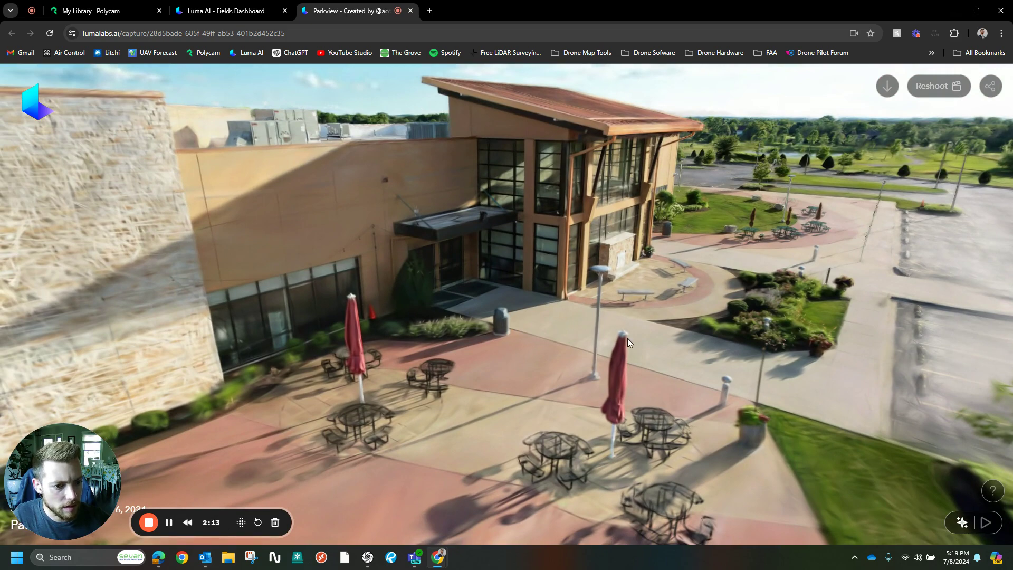
{"action": "left_click_drag", "start_coordinate": [632, 397], "coordinate": [266, 324]}
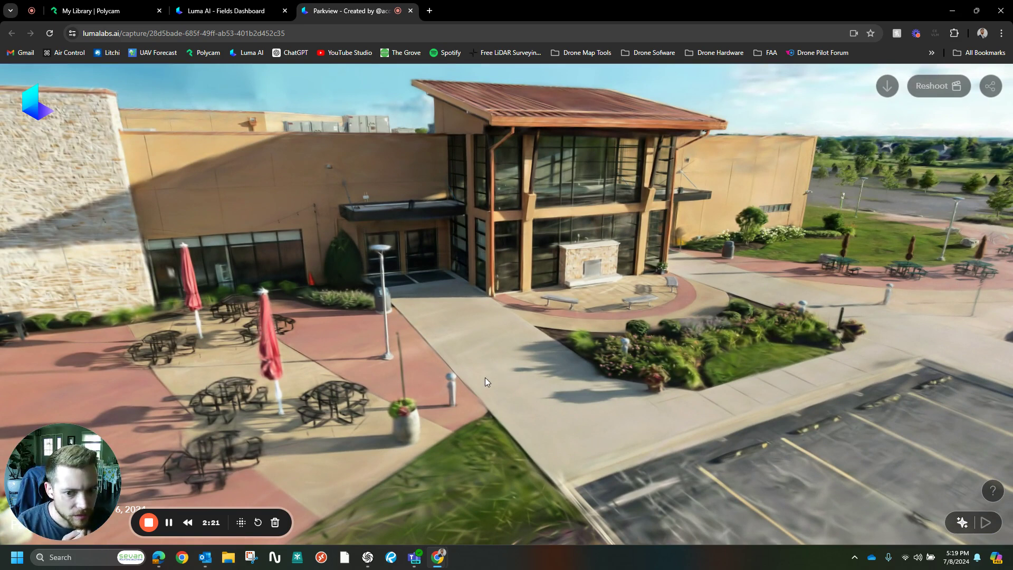
{"action": "mouse_move", "coordinate": [265, 401]}
{"action": "left_mouse_down"}
{"action": "mouse_move", "coordinate": [486, 300]}
{"action": "mouse_move", "coordinate": [279, 400]}
{"action": "left_mouse_up"}
{"action": "left_click_drag", "start_coordinate": [604, 347], "coordinate": [468, 226]}
Examine the rear and side walls, the roof and the surrounding parking areas of the Parkview capture.
{"action": "left_click_drag", "start_coordinate": [593, 240], "coordinate": [248, 355]}
{"action": "scroll", "coordinate": [524, 310], "scroll_direction": "up", "scroll_amount": 5}
{"action": "scroll", "coordinate": [524, 311], "scroll_direction": "down", "scroll_amount": 5}
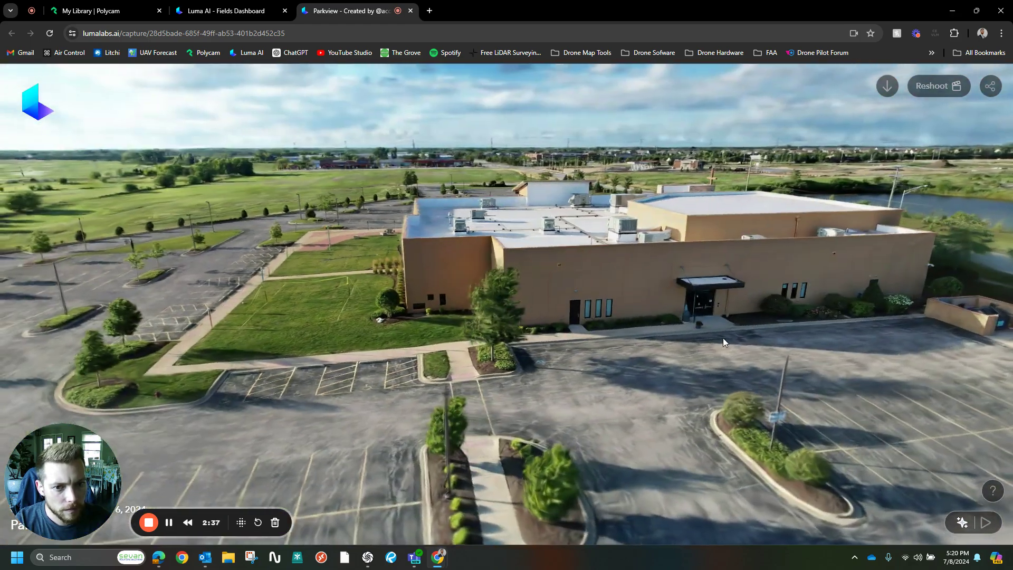
{"action": "left_click_drag", "start_coordinate": [723, 338], "coordinate": [531, 311]}
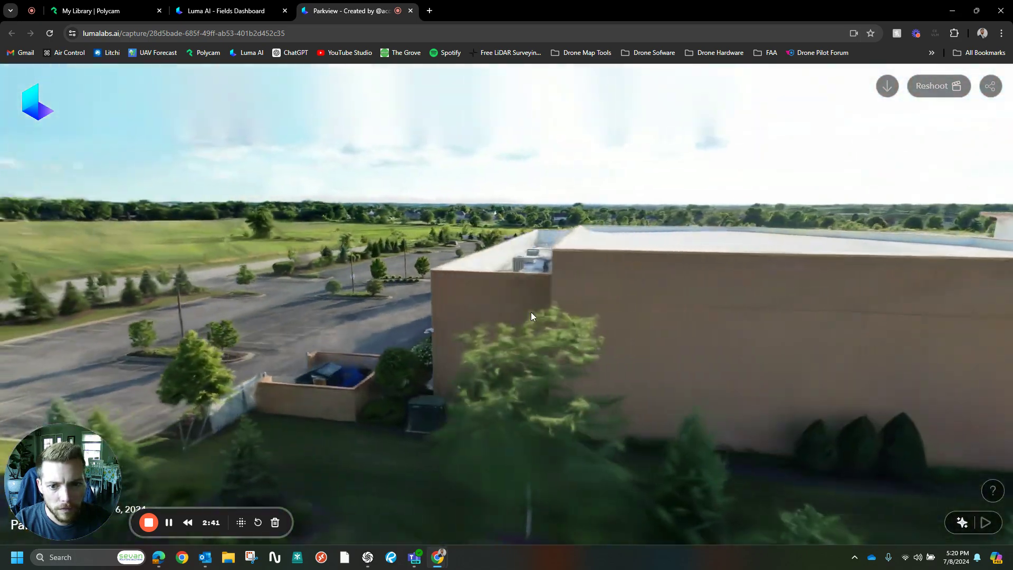
{"action": "left_click_drag", "start_coordinate": [719, 311], "coordinate": [625, 330]}
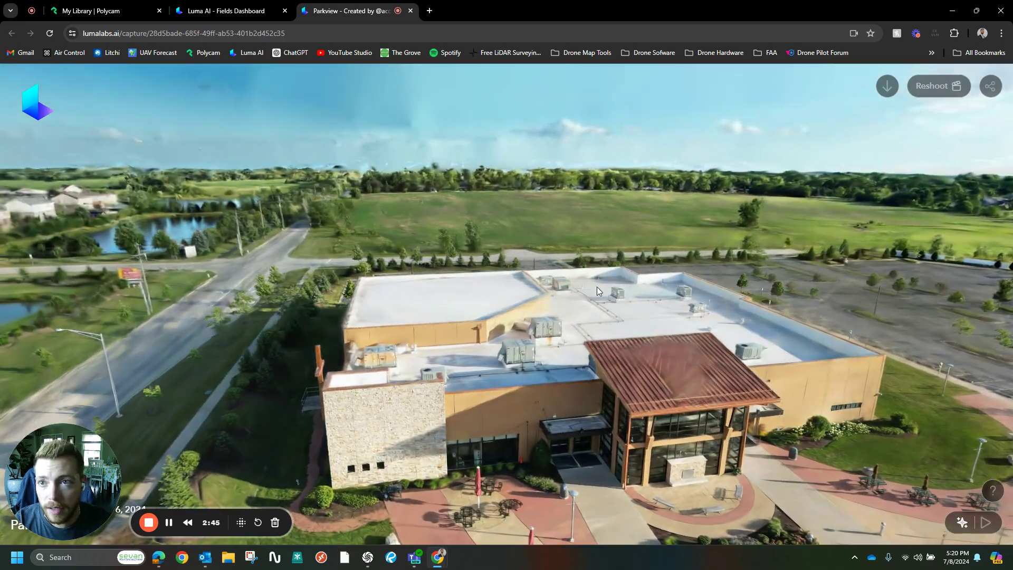
Switch to the Parkview Gsplat capture in Polycam and examine the whole site from opposite sides.
{"action": "left_click", "coordinate": [112, 10]}
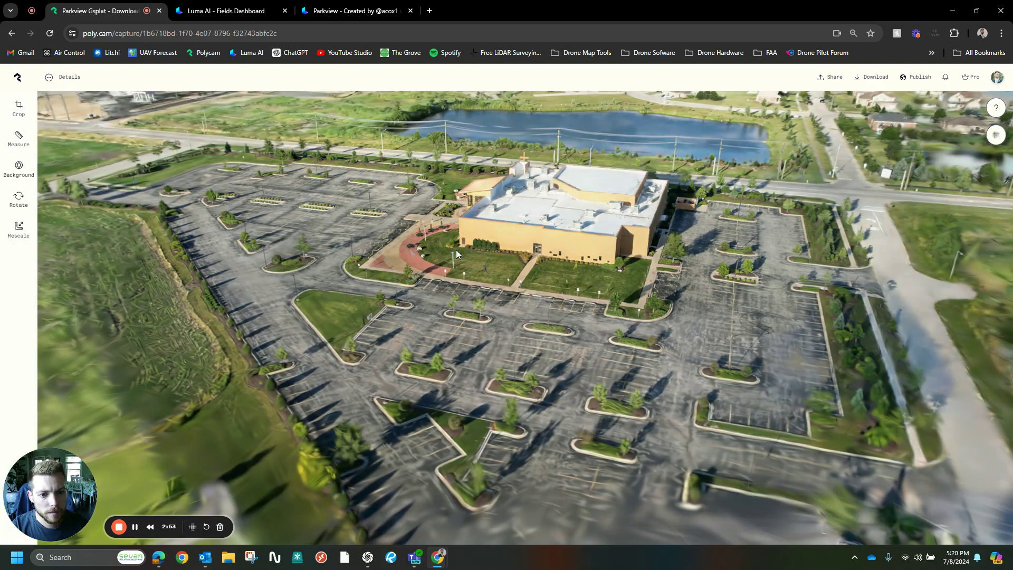
{"action": "scroll", "coordinate": [373, 323], "scroll_direction": "up", "scroll_amount": 5}
{"action": "scroll", "coordinate": [351, 316], "scroll_direction": "down", "scroll_amount": 5}
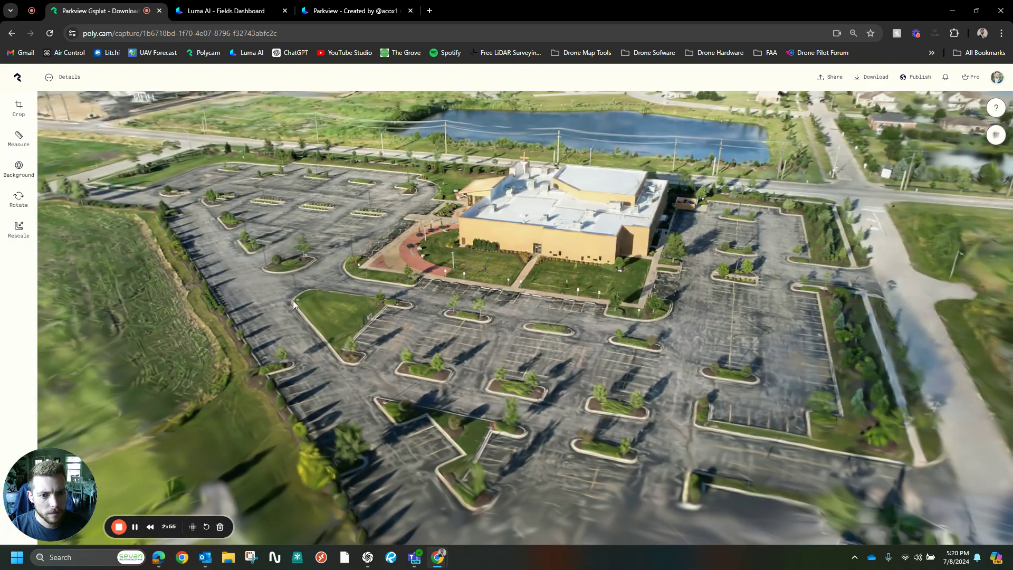
{"action": "left_click_drag", "start_coordinate": [293, 300], "coordinate": [550, 293]}
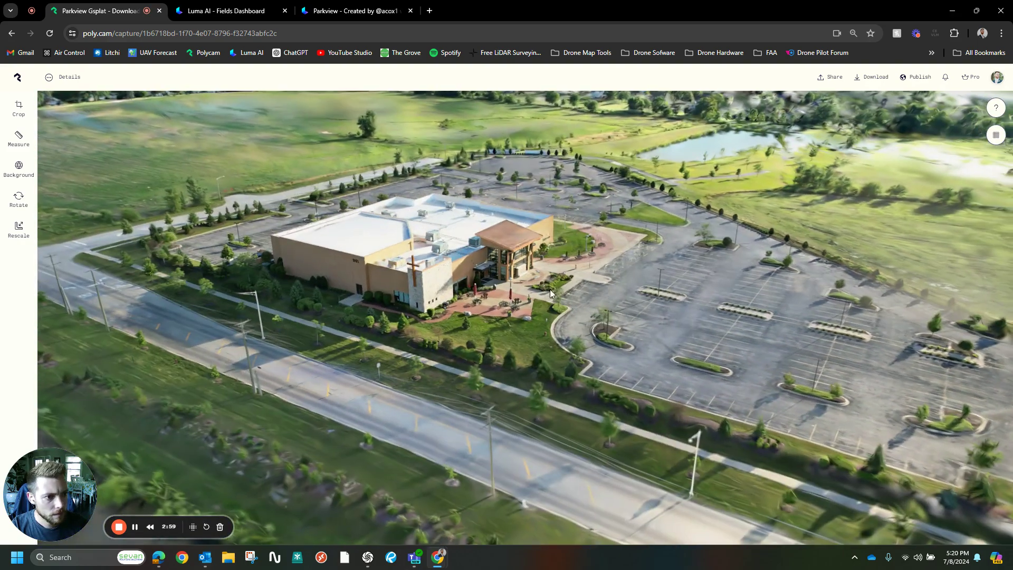
{"action": "left_click_drag", "start_coordinate": [419, 293], "coordinate": [678, 283]}
{"action": "left_click_drag", "start_coordinate": [530, 273], "coordinate": [687, 275]}
Inspect the curved walkway, the side lawn and the glass entrance with its stone fireplace up close.
{"action": "scroll", "coordinate": [575, 237], "scroll_direction": "up", "scroll_amount": 5}
{"action": "right_click_drag", "start_coordinate": [385, 263], "coordinate": [602, 277]}
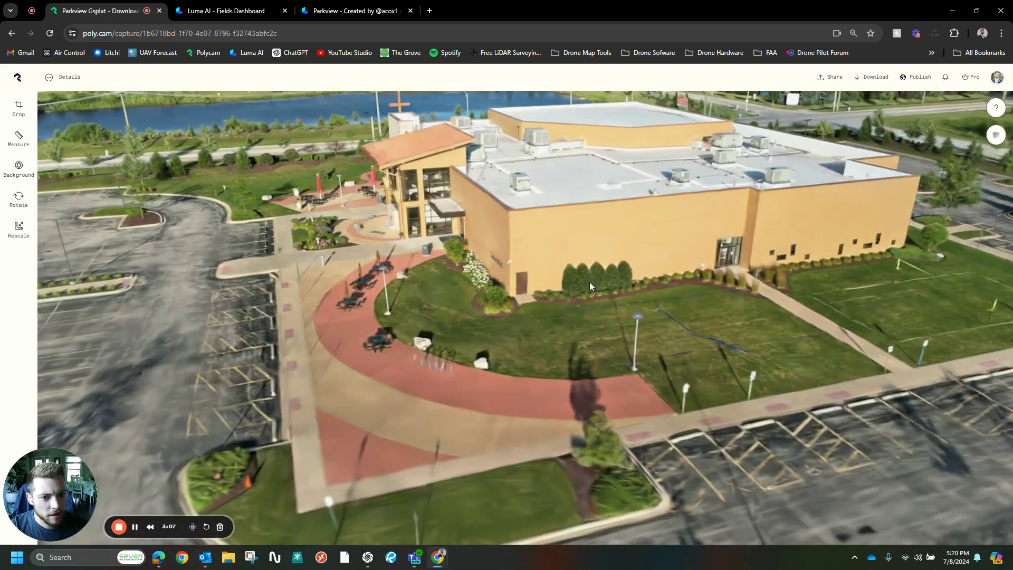
{"action": "scroll", "coordinate": [589, 283], "scroll_direction": "up", "scroll_amount": 3}
{"action": "left_click_drag", "start_coordinate": [466, 288], "coordinate": [610, 291]}
{"action": "right_click_drag", "start_coordinate": [470, 250], "coordinate": [744, 279]}
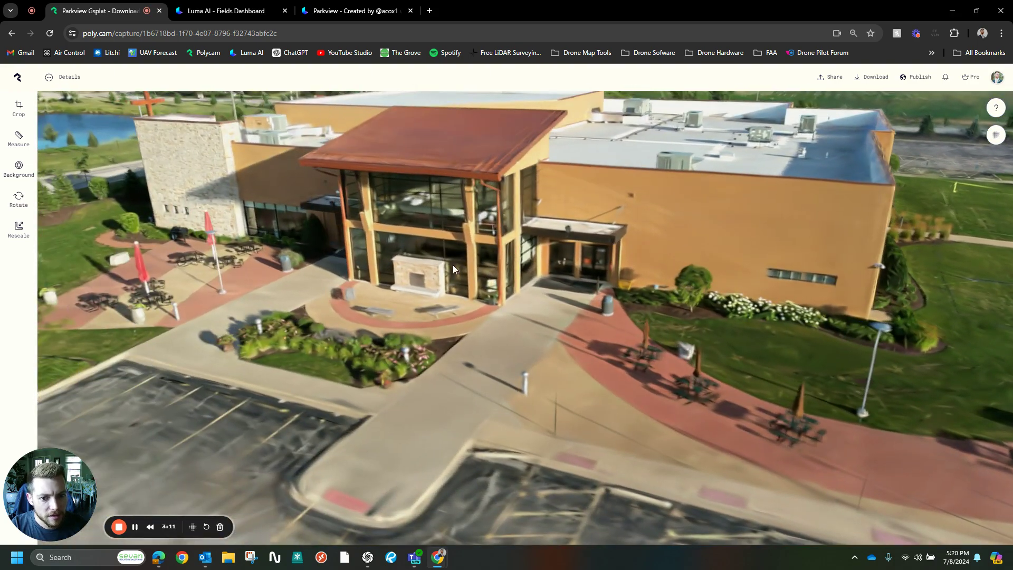
{"action": "scroll", "coordinate": [449, 266], "scroll_direction": "up", "scroll_amount": 3}
{"action": "left_click_drag", "start_coordinate": [393, 281], "coordinate": [447, 280]}
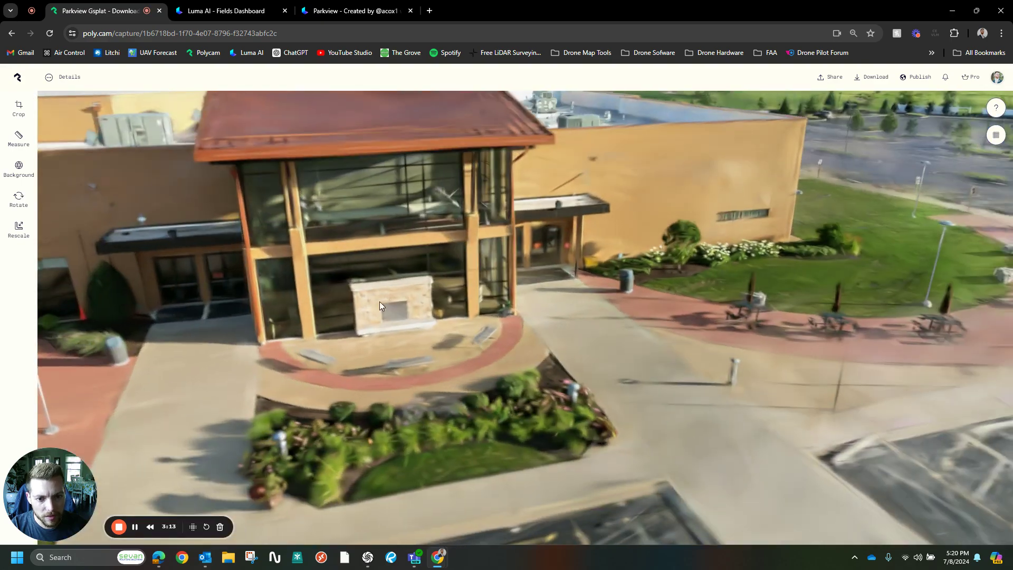
{"action": "right_click_drag", "start_coordinate": [379, 302], "coordinate": [558, 295]}
Examine the umbrella patio, the stone tower and the detail of the cross mounted on it.
{"action": "scroll", "coordinate": [549, 297], "scroll_direction": "down", "scroll_amount": 3}
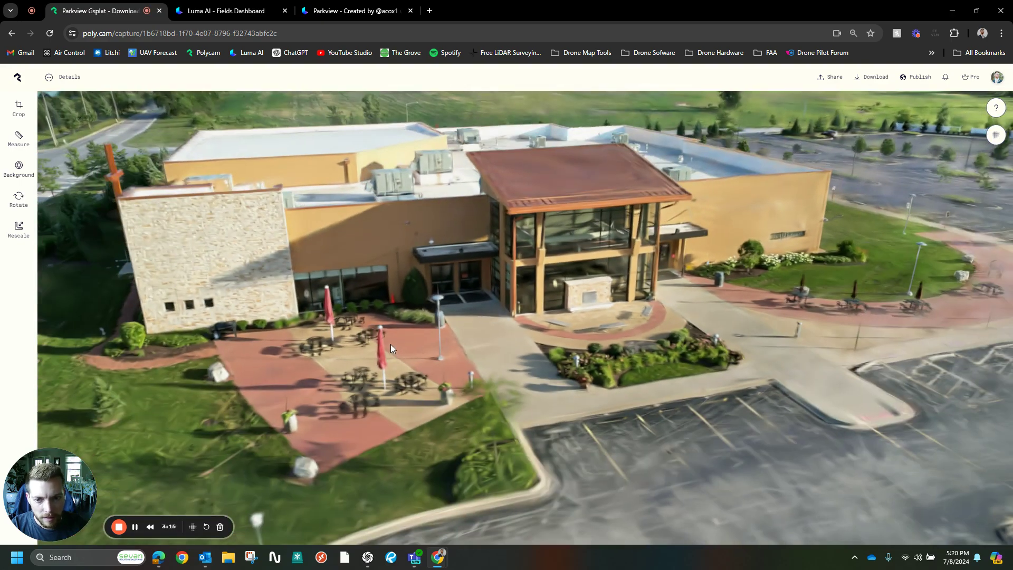
{"action": "right_click_drag", "start_coordinate": [391, 297], "coordinate": [494, 297]}
{"action": "scroll", "coordinate": [494, 300], "scroll_direction": "down", "scroll_amount": 3}
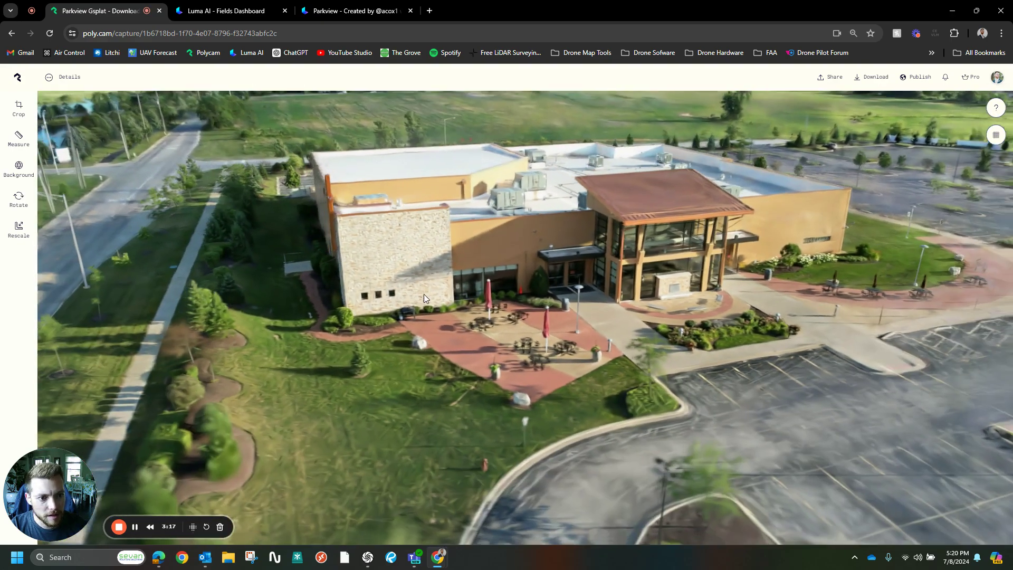
{"action": "left_click_drag", "start_coordinate": [423, 294], "coordinate": [463, 294]}
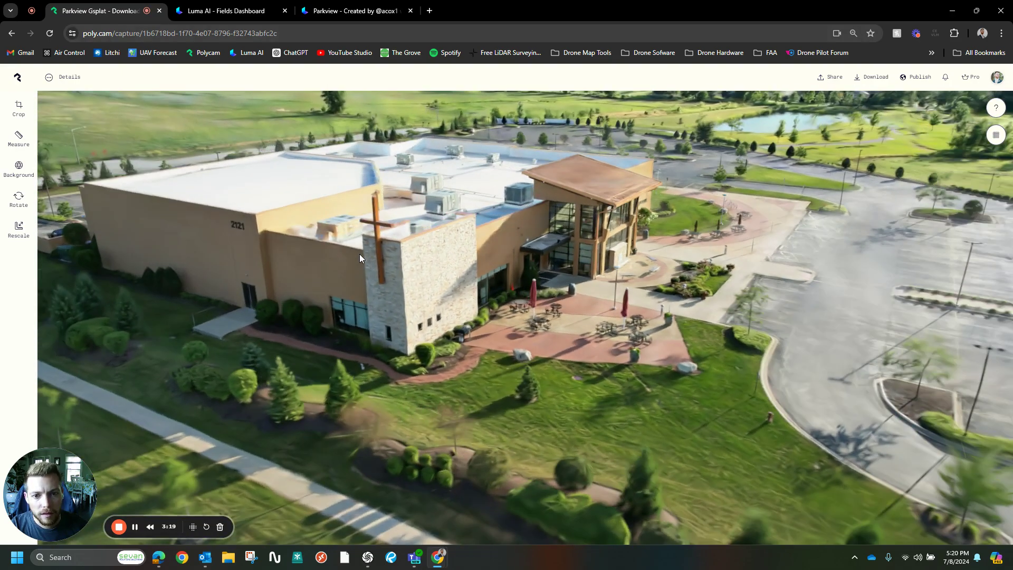
{"action": "scroll", "coordinate": [443, 237], "scroll_direction": "up", "scroll_amount": 5}
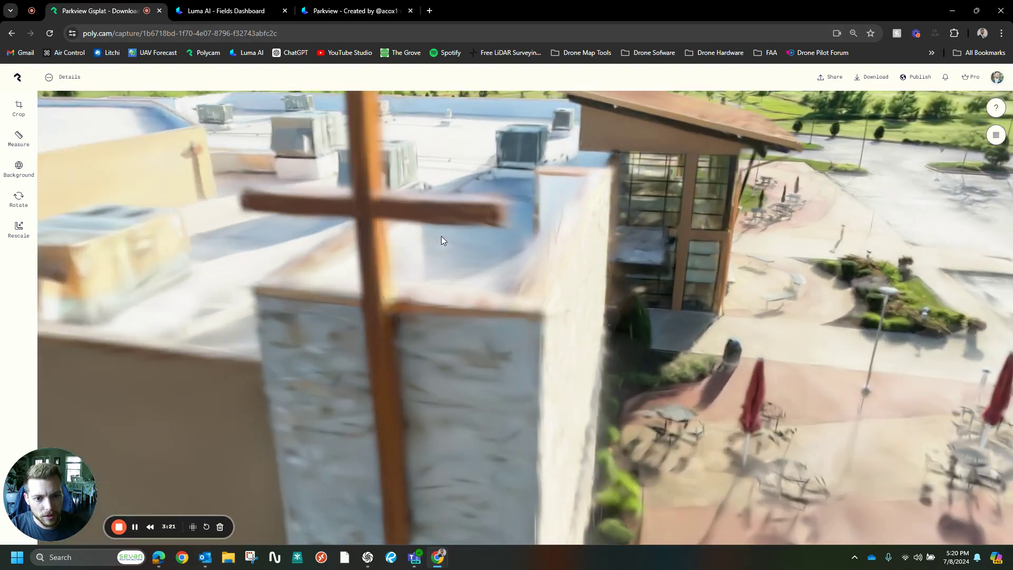
{"action": "scroll", "coordinate": [442, 236], "scroll_direction": "up", "scroll_amount": 2}
{"action": "scroll", "coordinate": [441, 236], "scroll_direction": "down", "scroll_amount": 5}
{"action": "scroll", "coordinate": [448, 248], "scroll_direction": "up", "scroll_amount": 5}
{"action": "scroll", "coordinate": [459, 259], "scroll_direction": "down", "scroll_amount": 6}
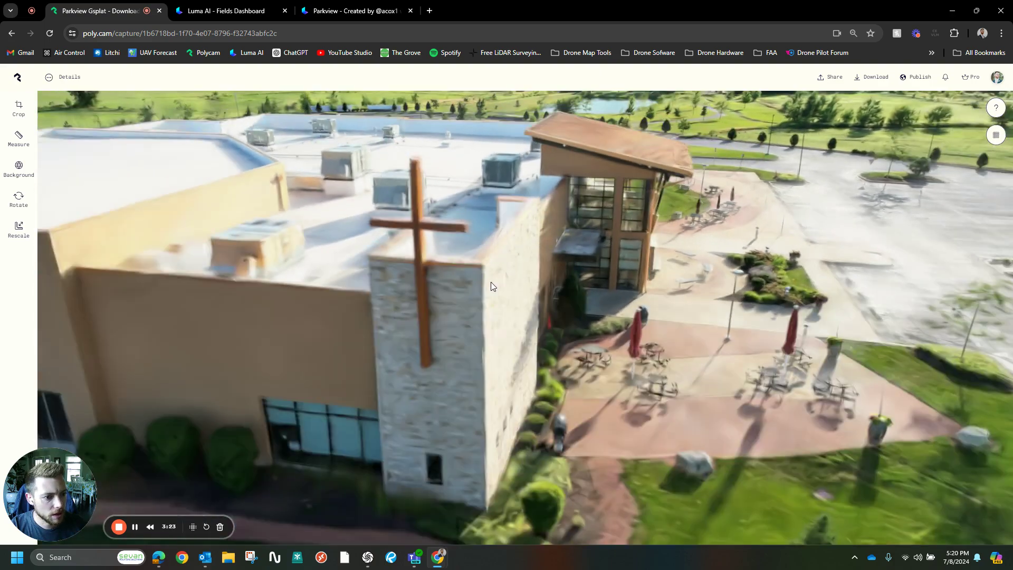
{"action": "scroll", "coordinate": [491, 282], "scroll_direction": "down", "scroll_amount": 2}
Examine the front of the building from the stone tower around to the lawn beside the curved walkway.
{"action": "left_click_drag", "start_coordinate": [541, 347], "coordinate": [490, 348]}
{"action": "scroll", "coordinate": [490, 348], "scroll_direction": "down", "scroll_amount": 4}
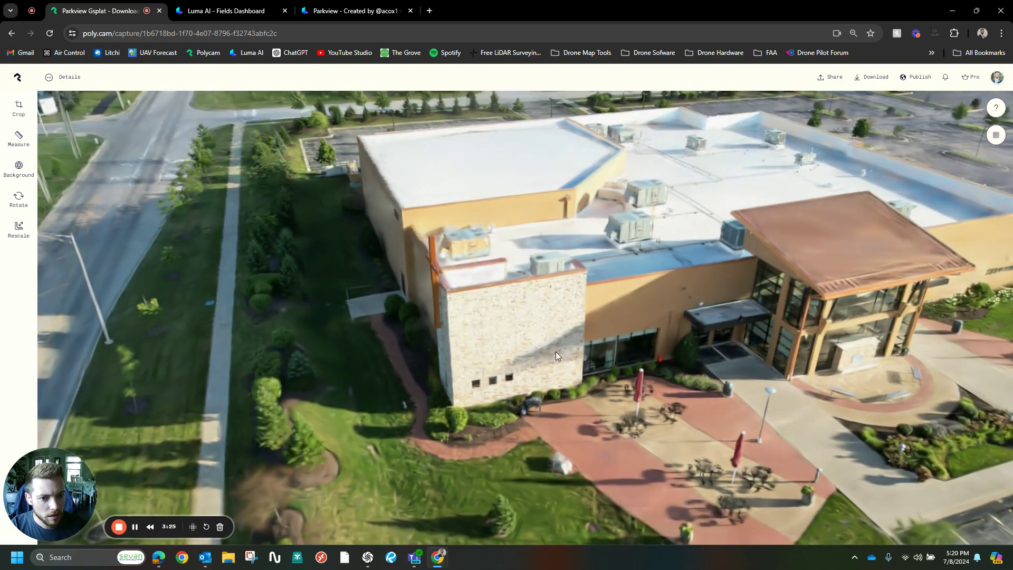
{"action": "left_click_drag", "start_coordinate": [556, 352], "coordinate": [176, 300]}
{"action": "left_click_drag", "start_coordinate": [539, 263], "coordinate": [415, 278]}
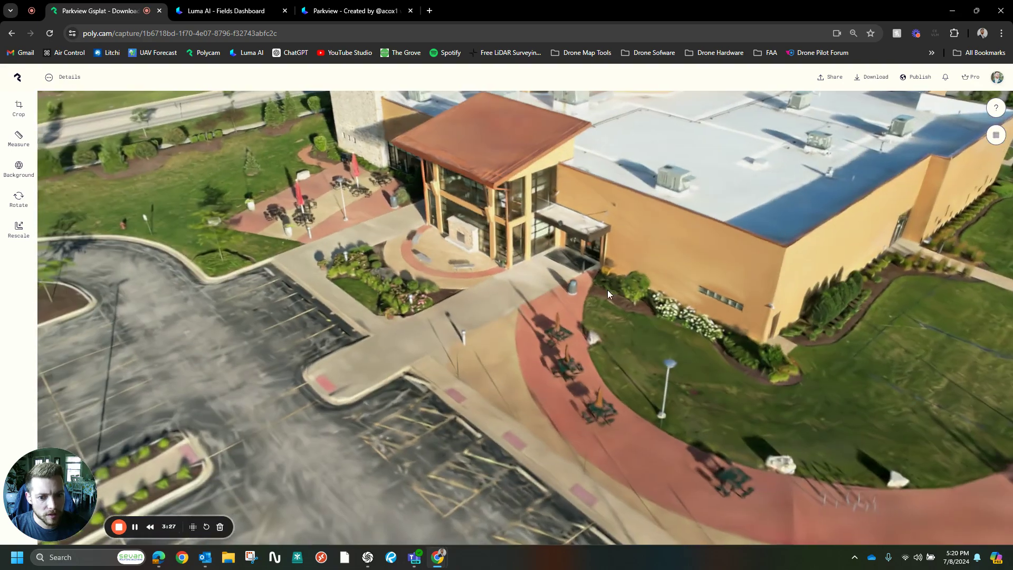
{"action": "left_click_drag", "start_coordinate": [607, 289], "coordinate": [537, 264]}
{"action": "scroll", "coordinate": [596, 282], "scroll_direction": "up", "scroll_amount": 5}
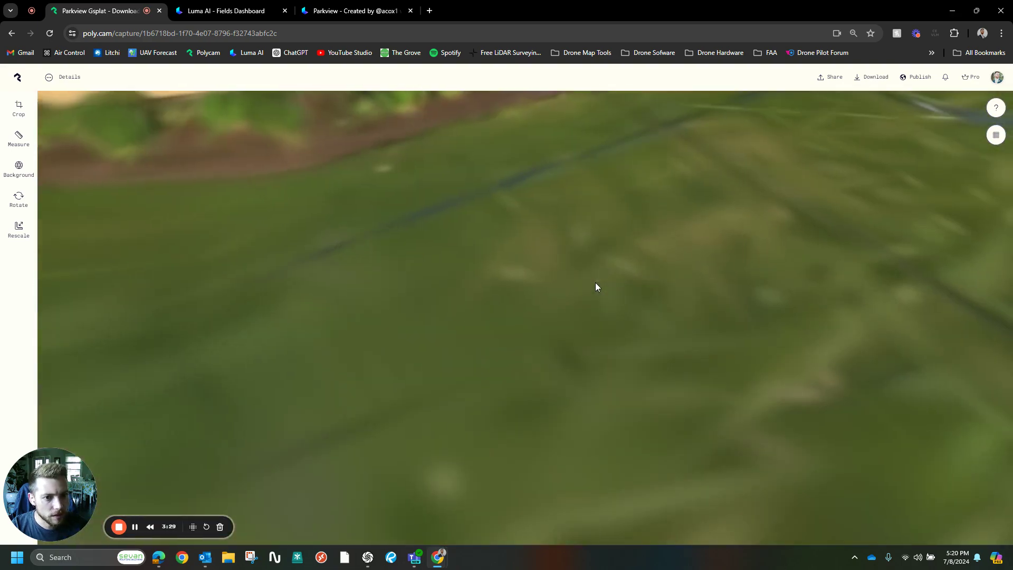
{"action": "scroll", "coordinate": [595, 283], "scroll_direction": "down", "scroll_amount": 5}
Inspect the lawn-side wall with its sports courts and the rear entrance facing the parking lot.
{"action": "left_click_drag", "start_coordinate": [628, 265], "coordinate": [334, 247]}
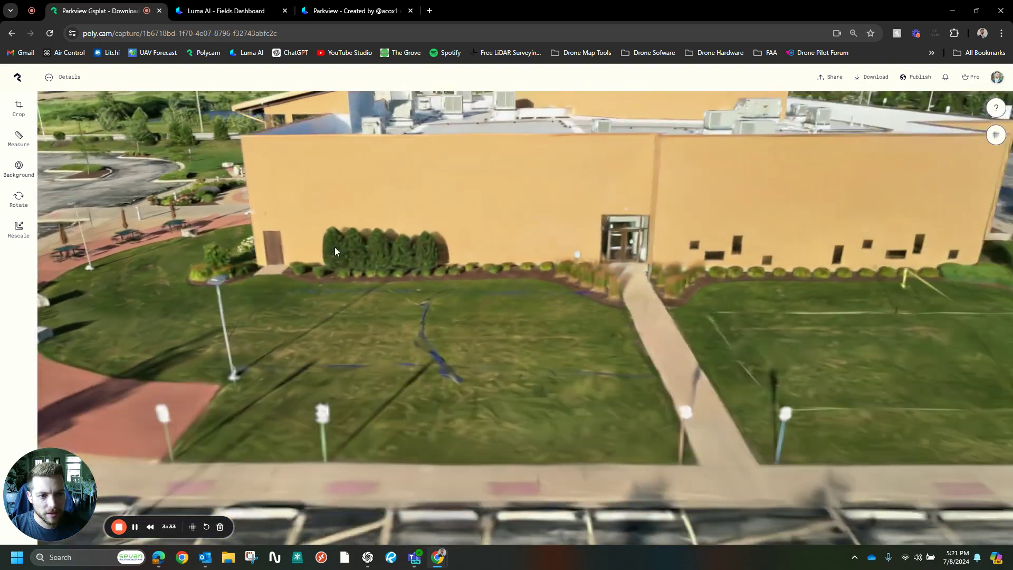
{"action": "scroll", "coordinate": [742, 295], "scroll_direction": "up", "scroll_amount": 5}
{"action": "scroll", "coordinate": [742, 294], "scroll_direction": "down", "scroll_amount": 6}
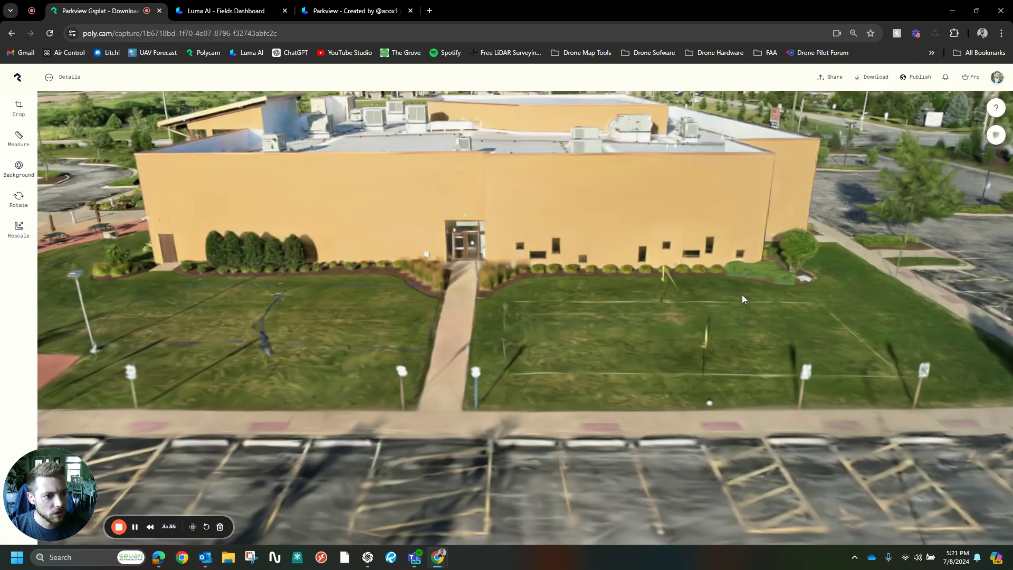
{"action": "scroll", "coordinate": [742, 295], "scroll_direction": "down", "scroll_amount": 5}
{"action": "left_click_drag", "start_coordinate": [704, 289], "coordinate": [463, 317]}
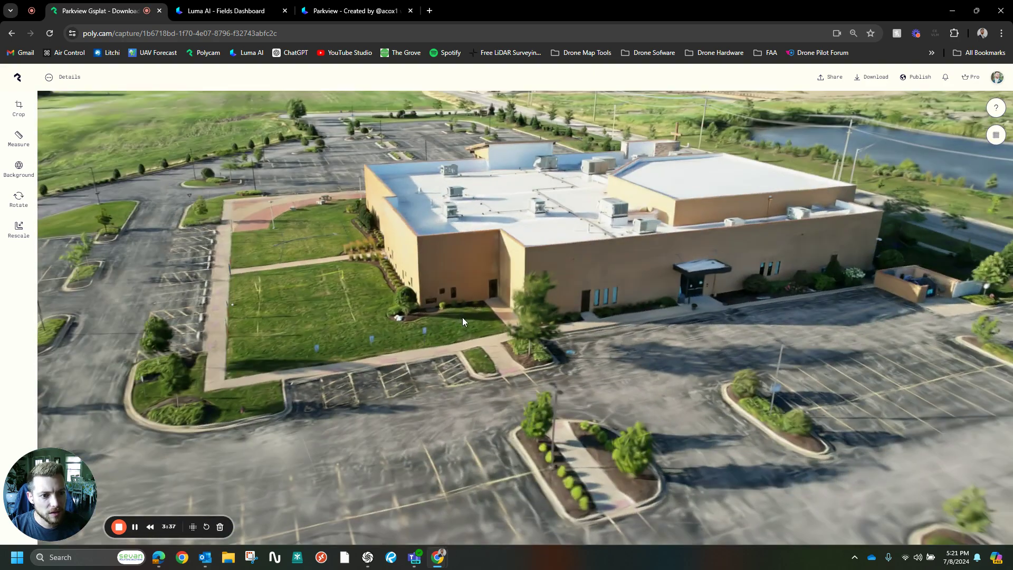
{"action": "left_click_drag", "start_coordinate": [765, 290], "coordinate": [617, 260]}
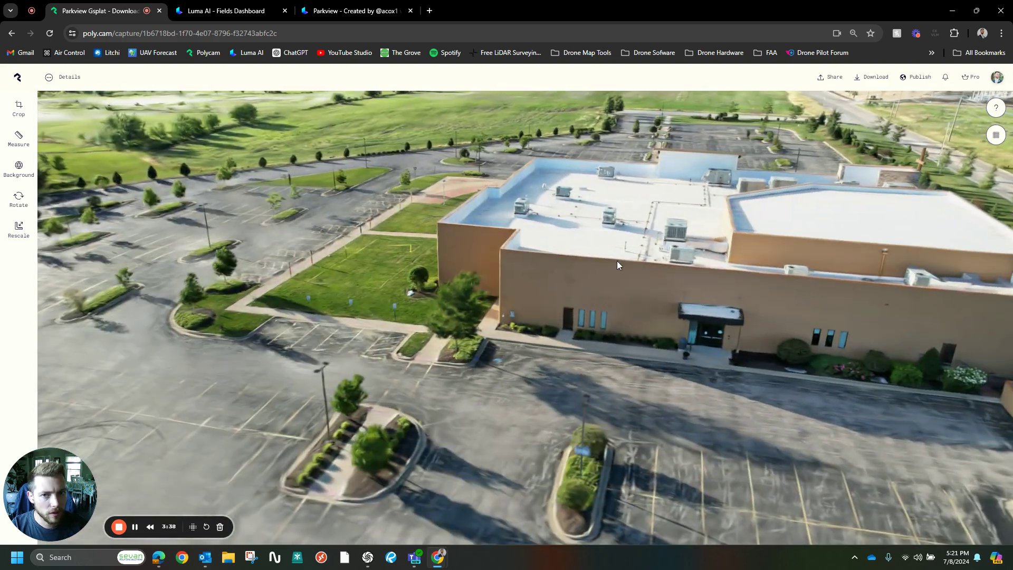
Switch back to the Luma AI capture and examine the overall site and the shaded wall behind the stone tower.
{"action": "left_click", "coordinate": [313, 9]}
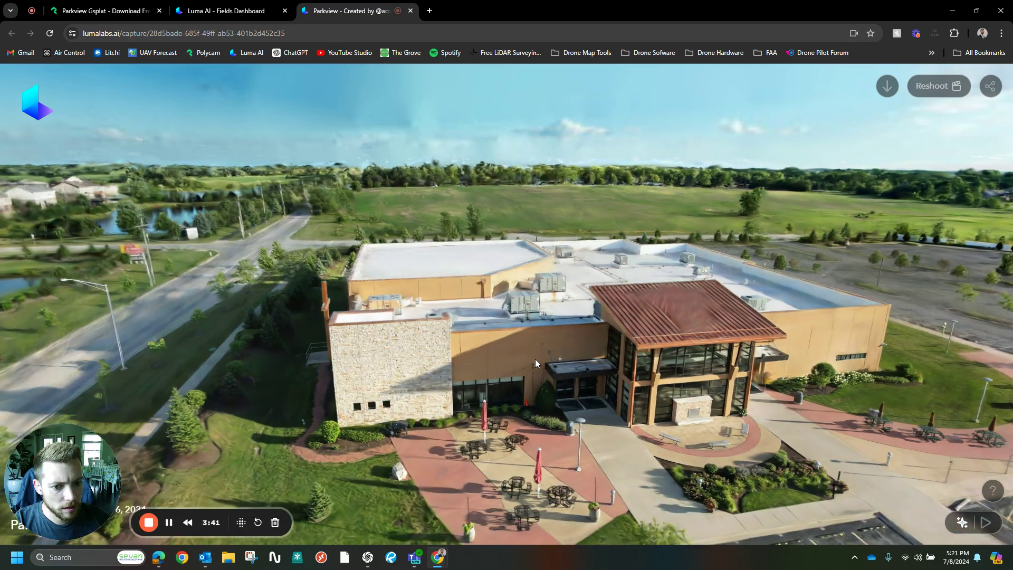
{"action": "scroll", "coordinate": [532, 348], "scroll_direction": "down", "scroll_amount": 7}
{"action": "scroll", "coordinate": [447, 343], "scroll_direction": "up", "scroll_amount": 2}
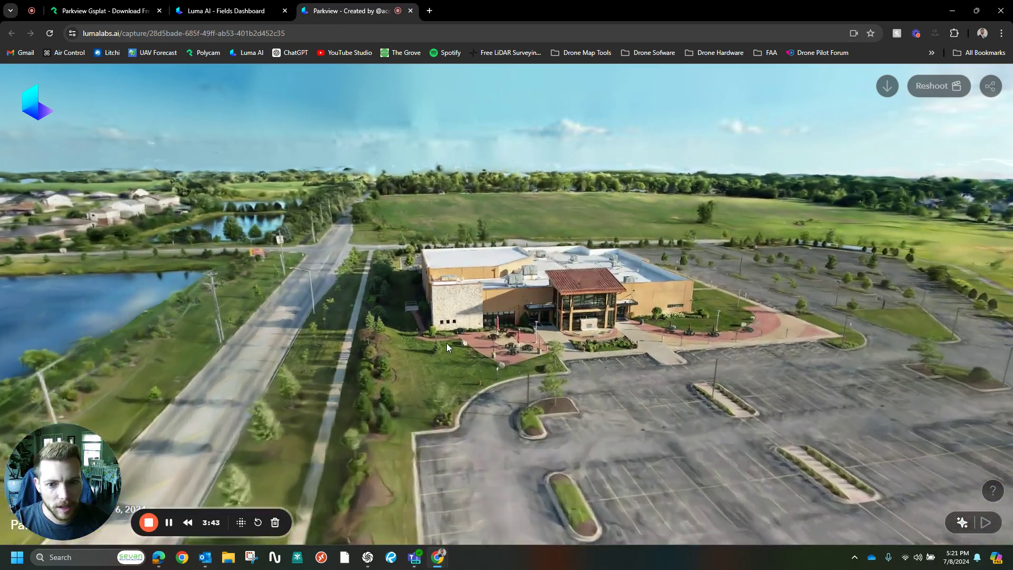
{"action": "scroll", "coordinate": [447, 343], "scroll_direction": "up", "scroll_amount": 3}
{"action": "scroll", "coordinate": [387, 324], "scroll_direction": "up", "scroll_amount": 3}
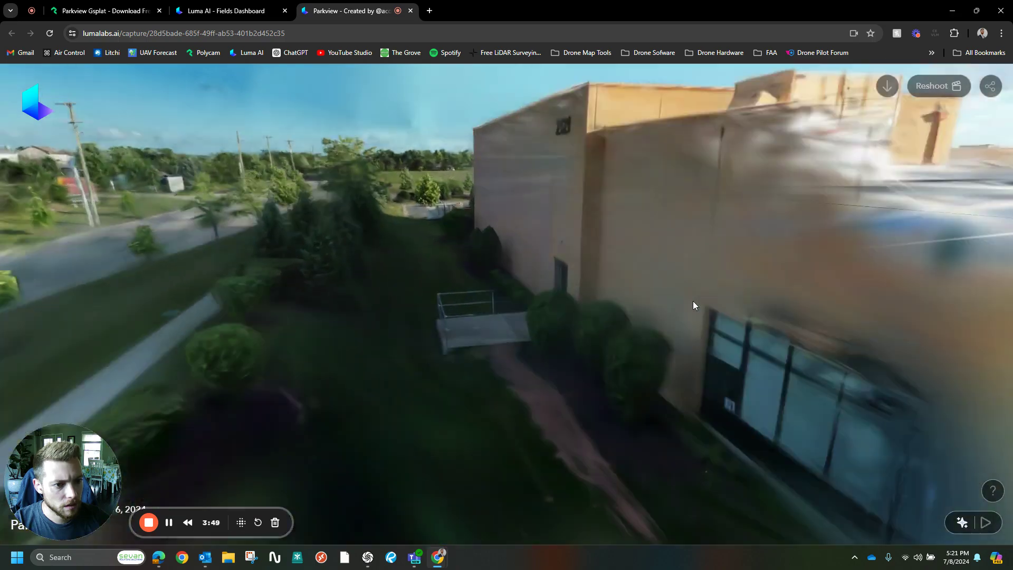
{"action": "scroll", "coordinate": [693, 301], "scroll_direction": "down", "scroll_amount": 4}
{"action": "left_click_drag", "start_coordinate": [693, 301], "coordinate": [569, 330]}
{"action": "scroll", "coordinate": [793, 318], "scroll_direction": "down", "scroll_amount": 3}
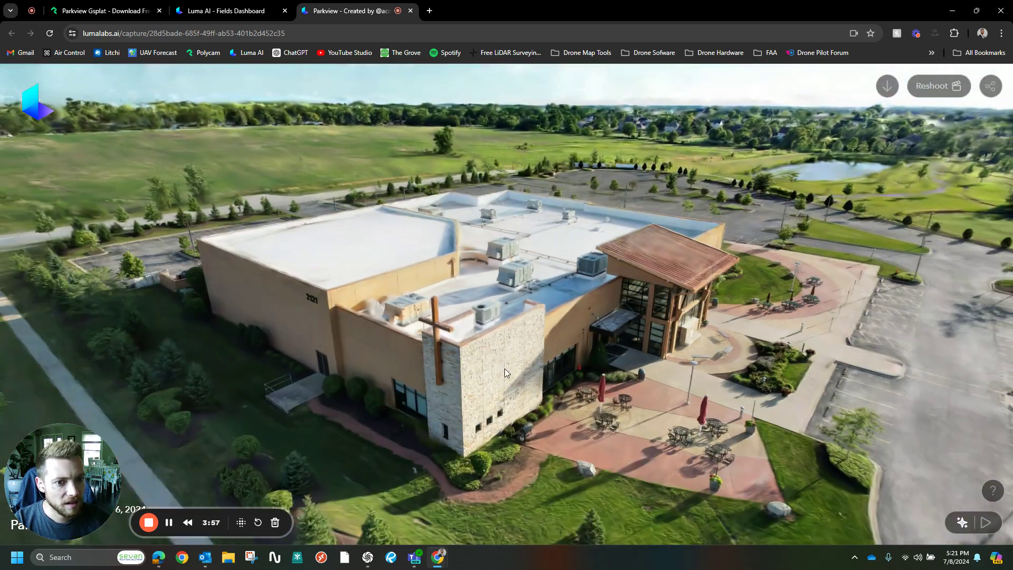
Examine the roof, the front entrance side and the building corner beside the lawn at close range.
{"action": "left_click_drag", "start_coordinate": [504, 371], "coordinate": [431, 321]}
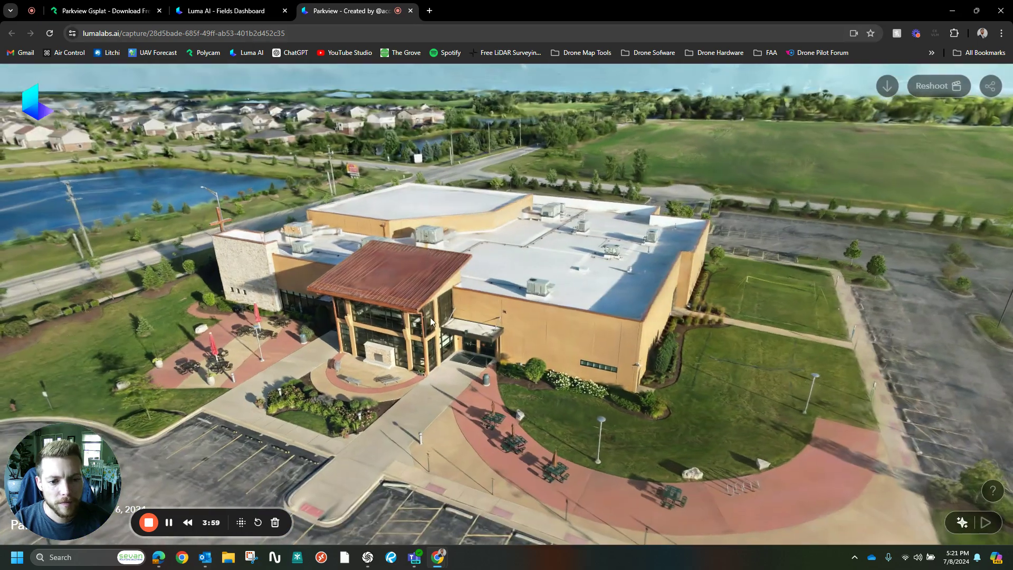
{"action": "left_click_drag", "start_coordinate": [495, 407], "coordinate": [467, 398]}
{"action": "scroll", "coordinate": [577, 349], "scroll_direction": "up", "scroll_amount": 3}
{"action": "scroll", "coordinate": [577, 350], "scroll_direction": "down", "scroll_amount": 2}
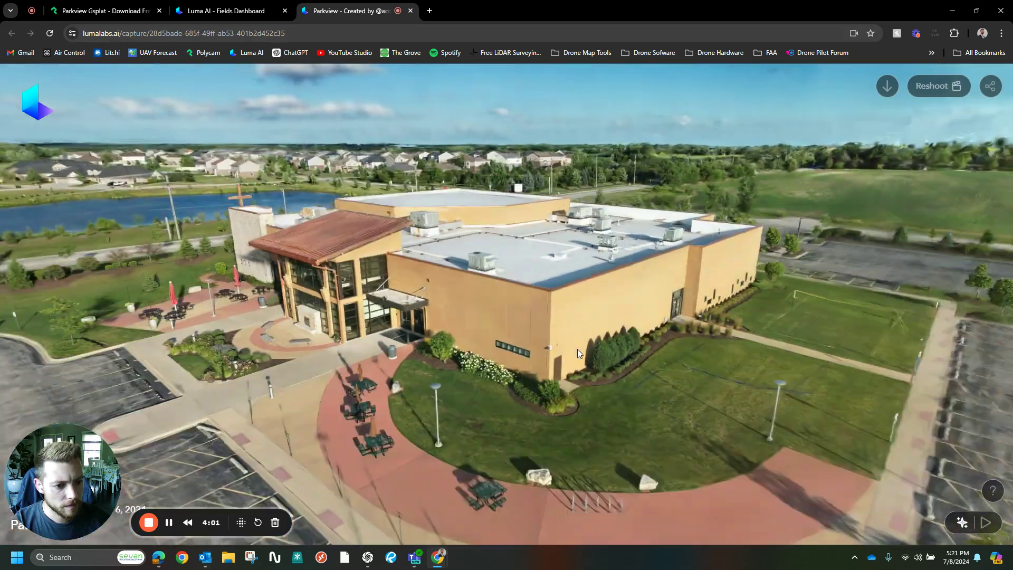
{"action": "scroll", "coordinate": [577, 350], "scroll_direction": "up", "scroll_amount": 5}
{"action": "left_click_drag", "start_coordinate": [595, 392], "coordinate": [631, 349]}
{"action": "scroll", "coordinate": [630, 349], "scroll_direction": "up", "scroll_amount": 5}
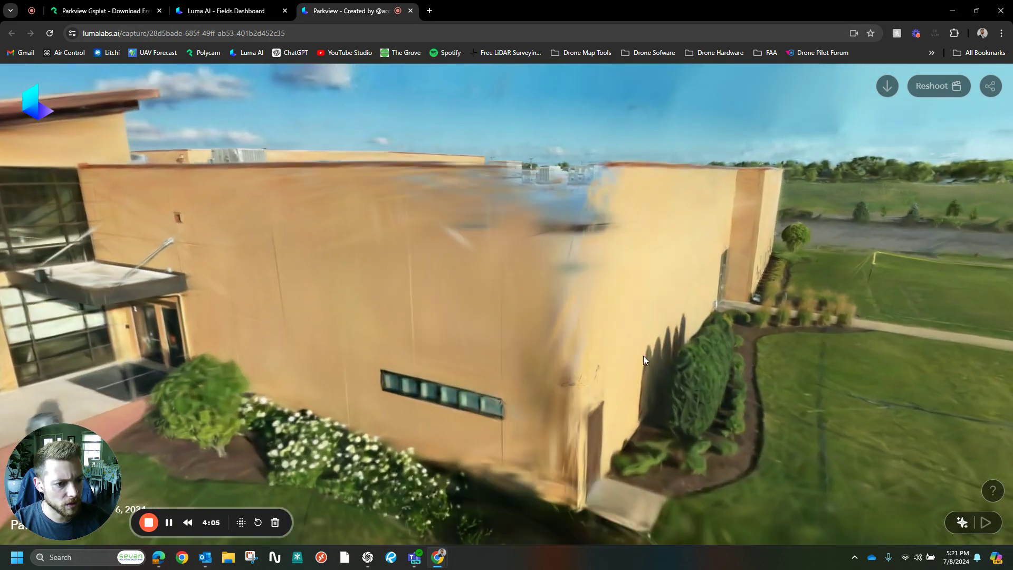
{"action": "scroll", "coordinate": [644, 360], "scroll_direction": "down", "scroll_amount": 5}
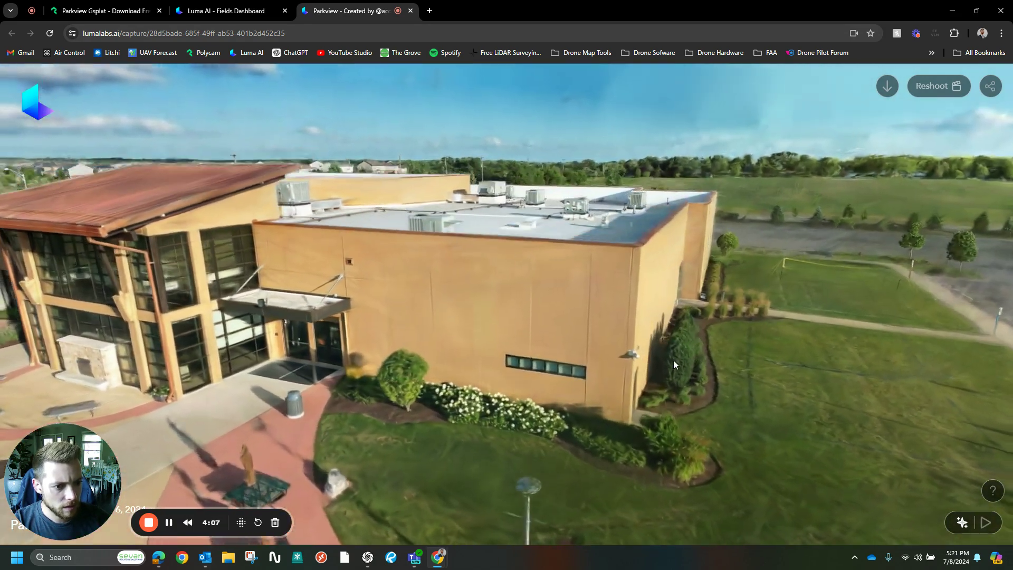
Examine the lawn-side building corner, then the whole building with its curved walkway and surrounding parking lots.
{"action": "left_click_drag", "start_coordinate": [674, 360], "coordinate": [634, 368]}
{"action": "scroll", "coordinate": [508, 412], "scroll_direction": "down", "scroll_amount": 5}
{"action": "right_click_drag", "start_coordinate": [508, 412], "coordinate": [607, 311]}
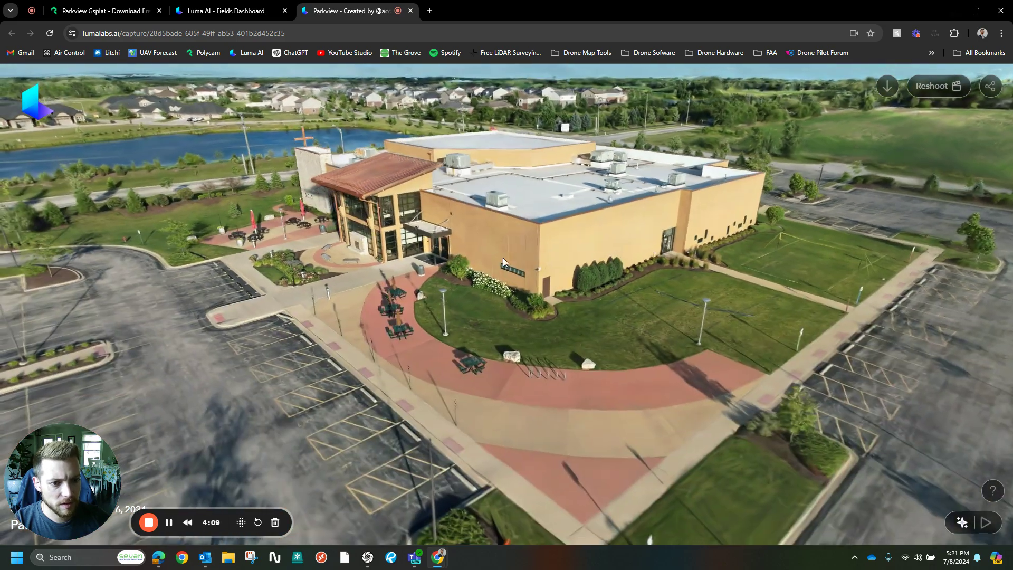
Switch back to the Polycam capture and inspect the building corner beside the lawn and the front entrance side.
{"action": "left_click", "coordinate": [72, 9]}
{"action": "scroll", "coordinate": [417, 324], "scroll_direction": "down", "scroll_amount": 3}
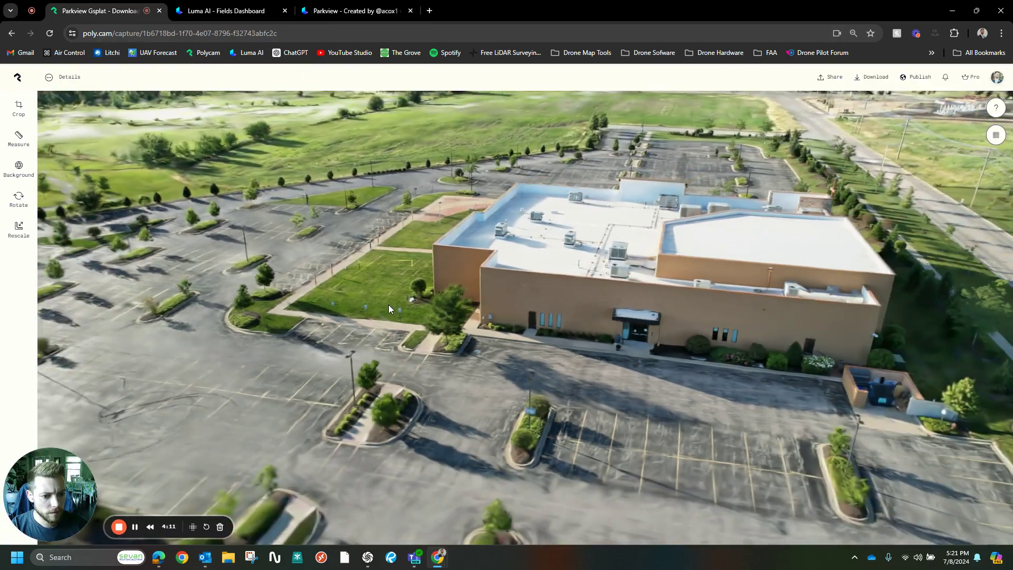
{"action": "left_click_drag", "start_coordinate": [390, 309], "coordinate": [655, 295]}
{"action": "scroll", "coordinate": [522, 281], "scroll_direction": "up", "scroll_amount": 5}
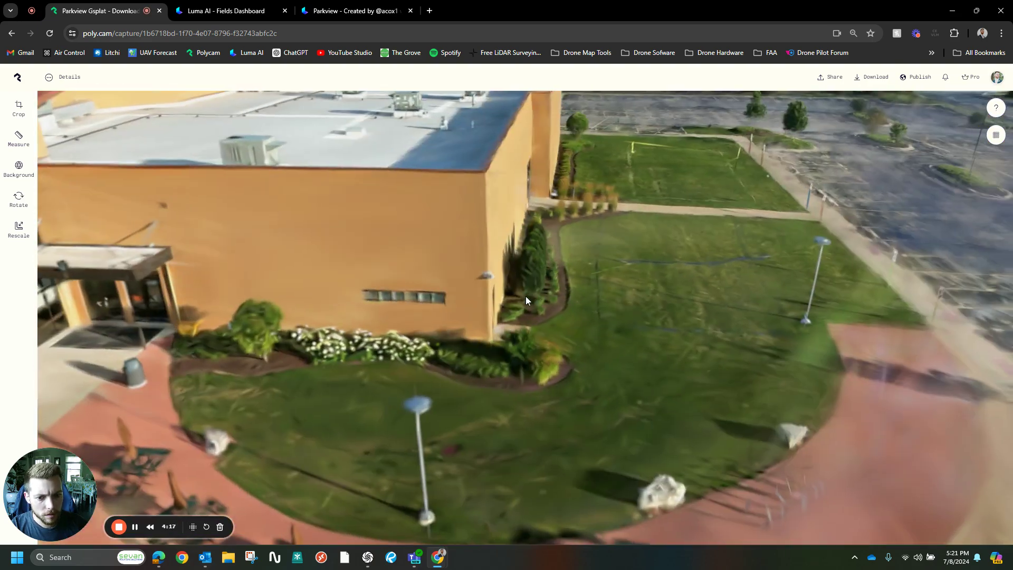
{"action": "scroll", "coordinate": [521, 297], "scroll_direction": "down", "scroll_amount": 4}
{"action": "right_click_drag", "start_coordinate": [394, 301], "coordinate": [750, 233]}
{"action": "left_click_drag", "start_coordinate": [751, 238], "coordinate": [321, 273]}
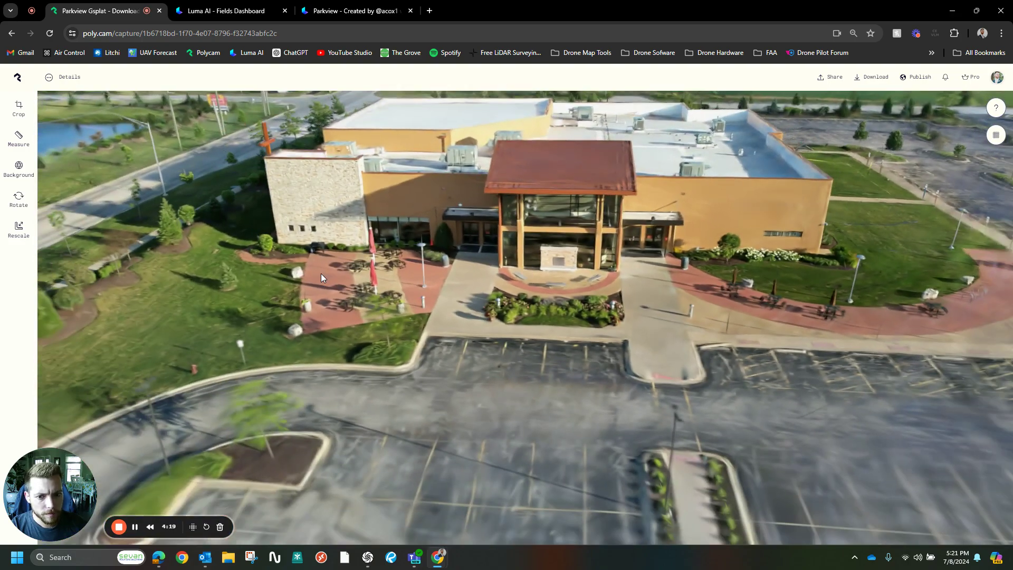
Examine the wider site around the building, including the pond, the road and the rear parking lot.
{"action": "scroll", "coordinate": [506, 274], "scroll_direction": "up", "scroll_amount": 4}
{"action": "scroll", "coordinate": [558, 269], "scroll_direction": "down", "scroll_amount": 5}
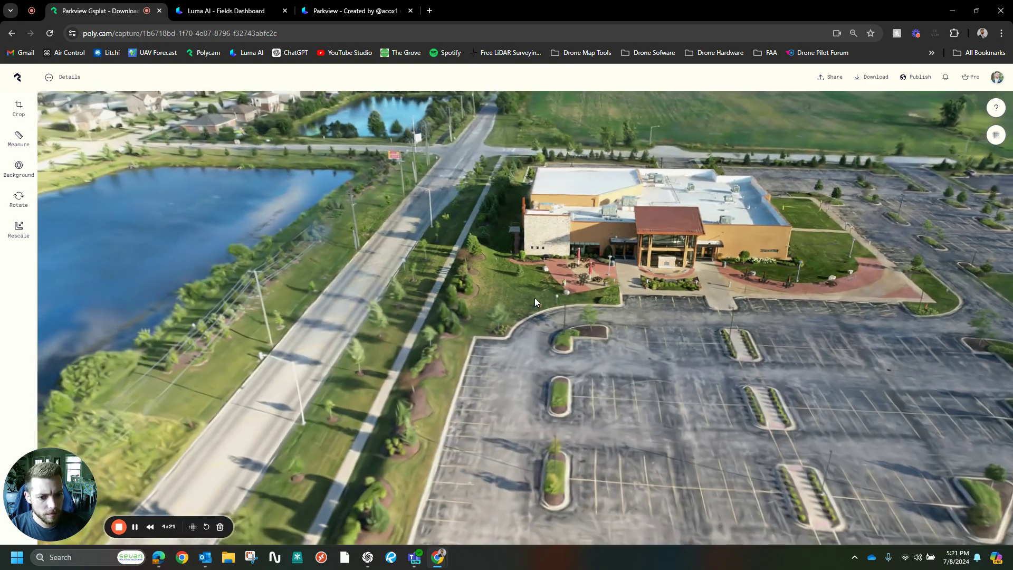
{"action": "left_click_drag", "start_coordinate": [535, 298], "coordinate": [823, 268]}
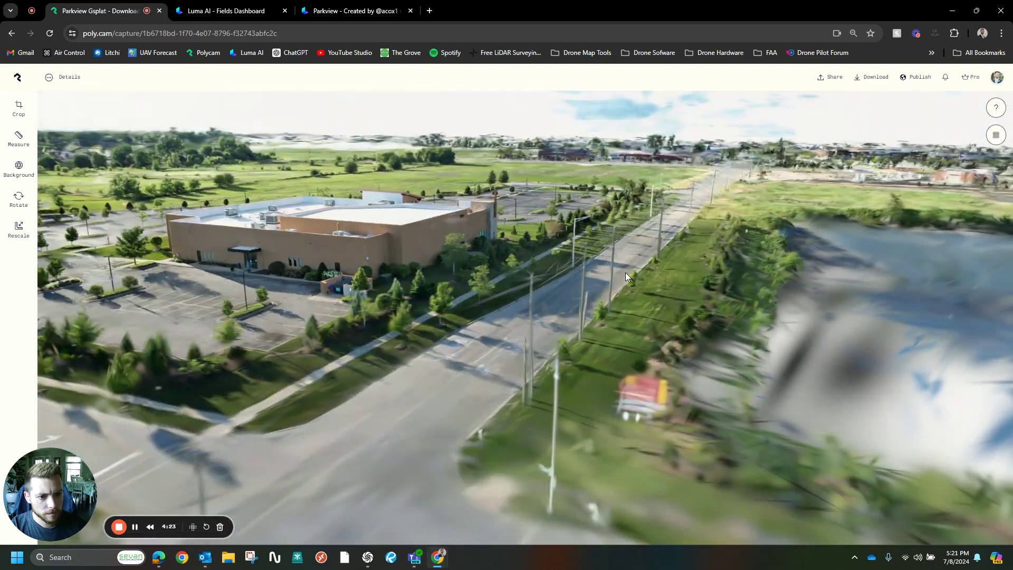
{"action": "left_click_drag", "start_coordinate": [625, 273], "coordinate": [716, 278]}
{"action": "right_click_drag", "start_coordinate": [410, 280], "coordinate": [612, 310]}
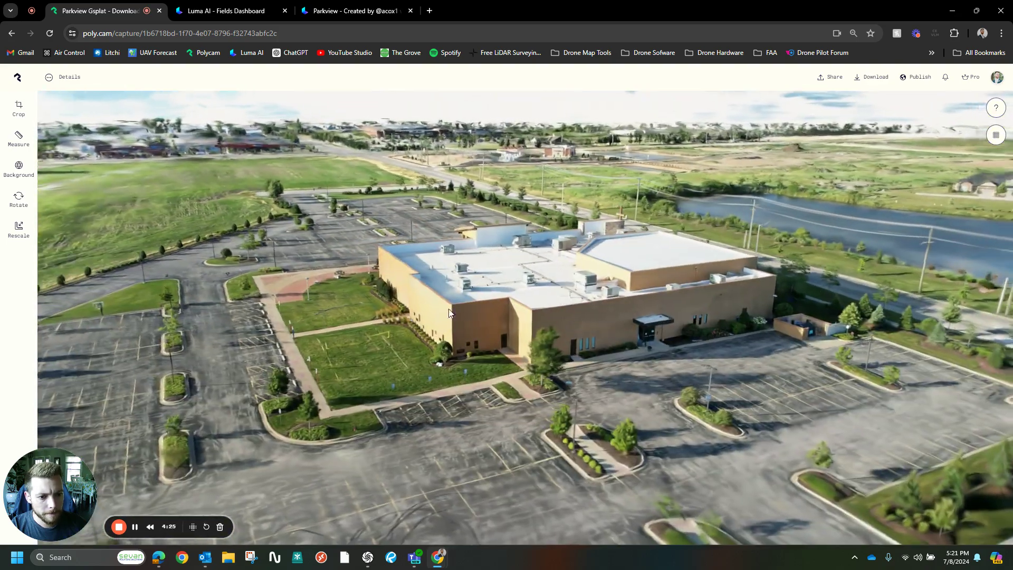
{"action": "left_click_drag", "start_coordinate": [417, 305], "coordinate": [736, 318]}
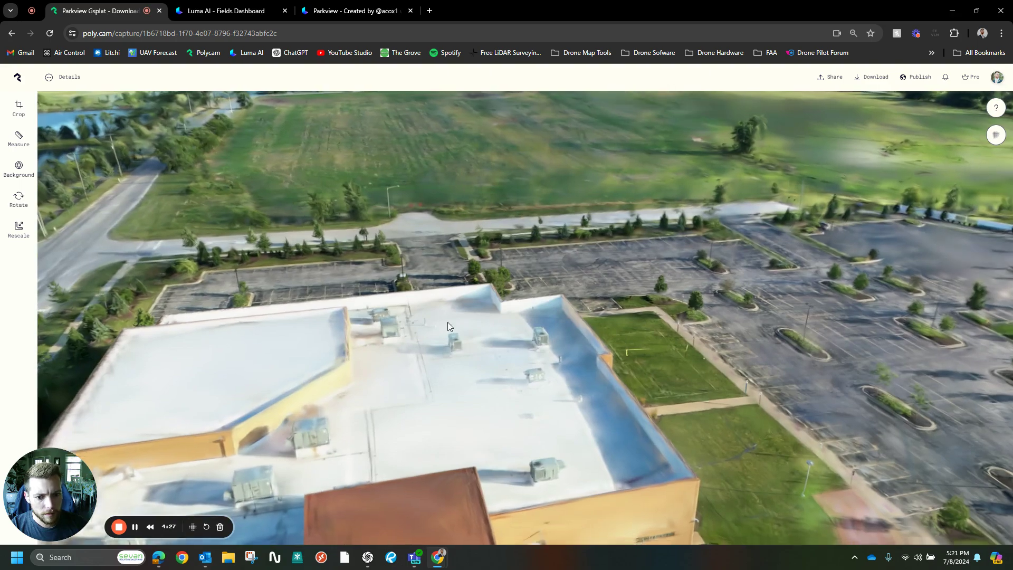
Inspect the red entrance roof, the glass front and the flat roof beside them at close range.
{"action": "right_click_drag", "start_coordinate": [447, 323], "coordinate": [478, 200]}
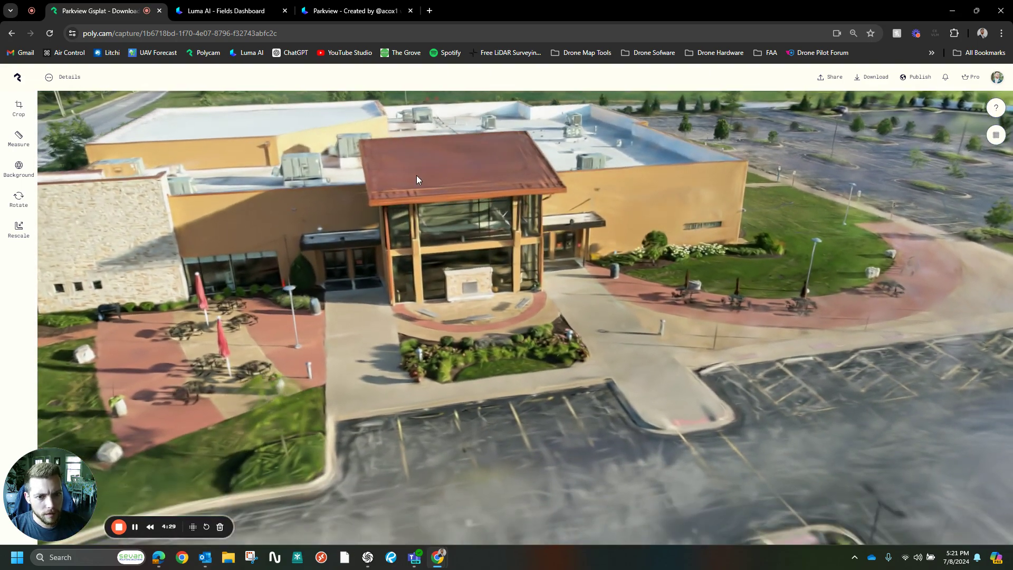
{"action": "scroll", "coordinate": [423, 166], "scroll_direction": "up", "scroll_amount": 5}
{"action": "left_click_drag", "start_coordinate": [494, 206], "coordinate": [420, 189]}
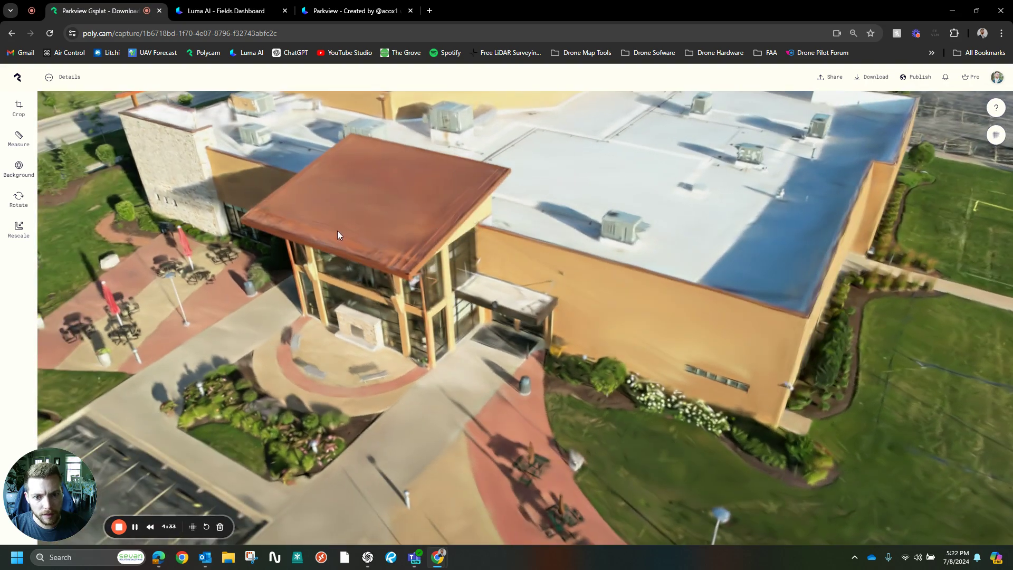
{"action": "left_click_drag", "start_coordinate": [339, 232], "coordinate": [420, 203]}
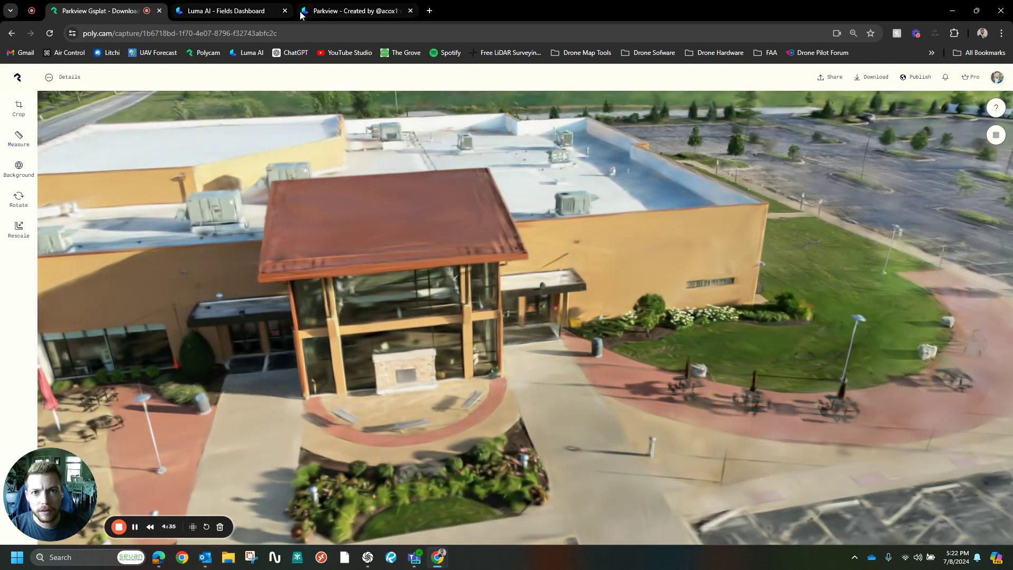
Switch to the Luma AI capture and examine the red entrance roof, the stone tower and the front patio.
{"action": "left_click", "coordinate": [301, 14]}
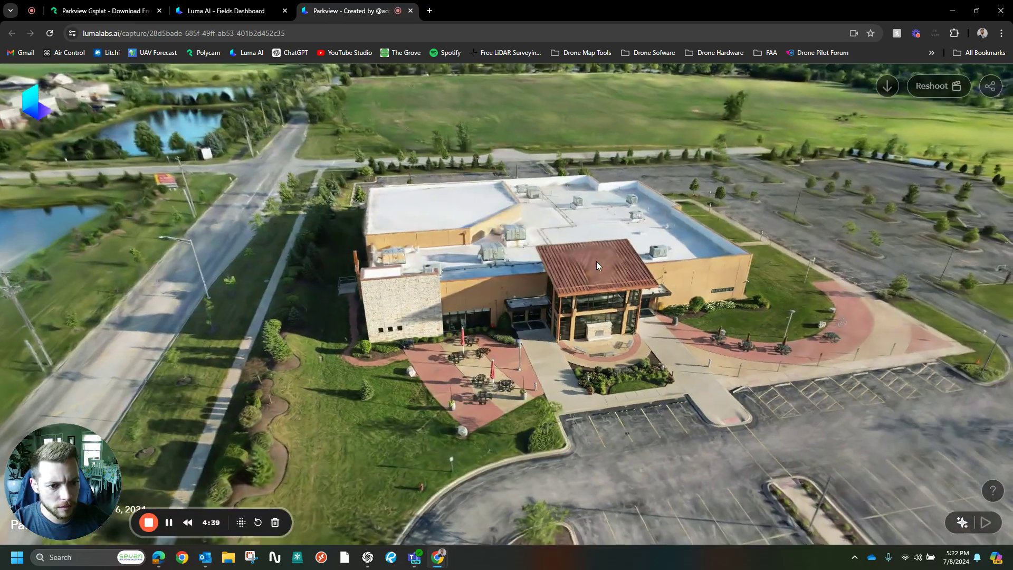
{"action": "scroll", "coordinate": [595, 261], "scroll_direction": "up", "scroll_amount": 5}
{"action": "left_click_drag", "start_coordinate": [559, 304], "coordinate": [604, 301]}
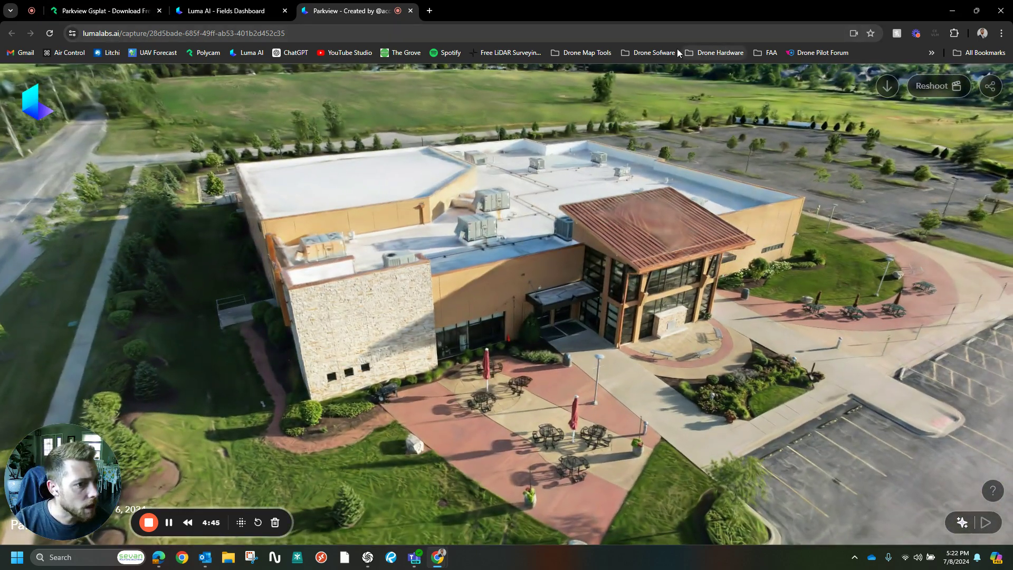
{"action": "left_click_drag", "start_coordinate": [600, 363], "coordinate": [442, 142]}
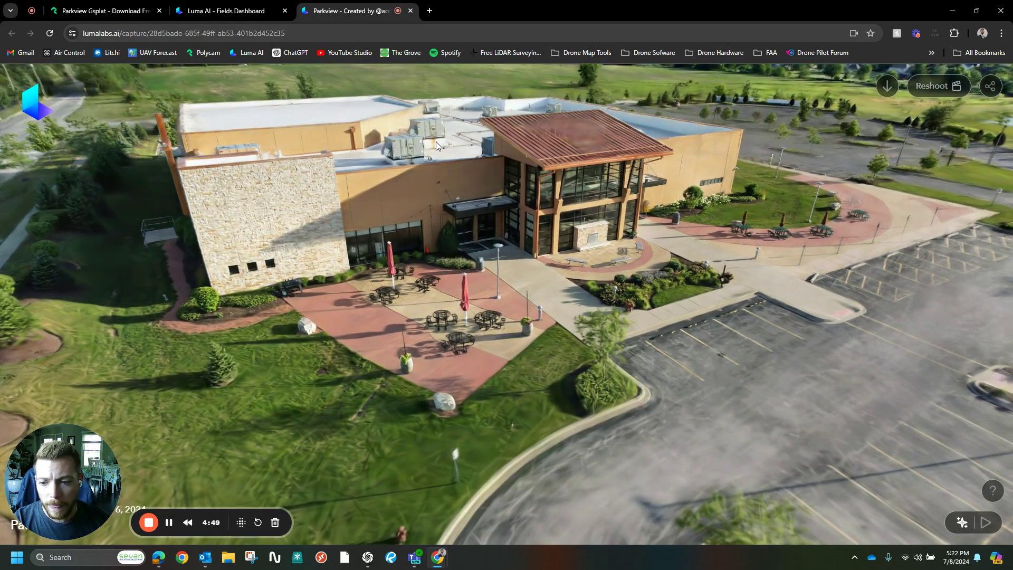
Switch to RealityCapture and examine the front of the building in the photogrammetry model.
{"action": "left_click", "coordinate": [953, 11]}
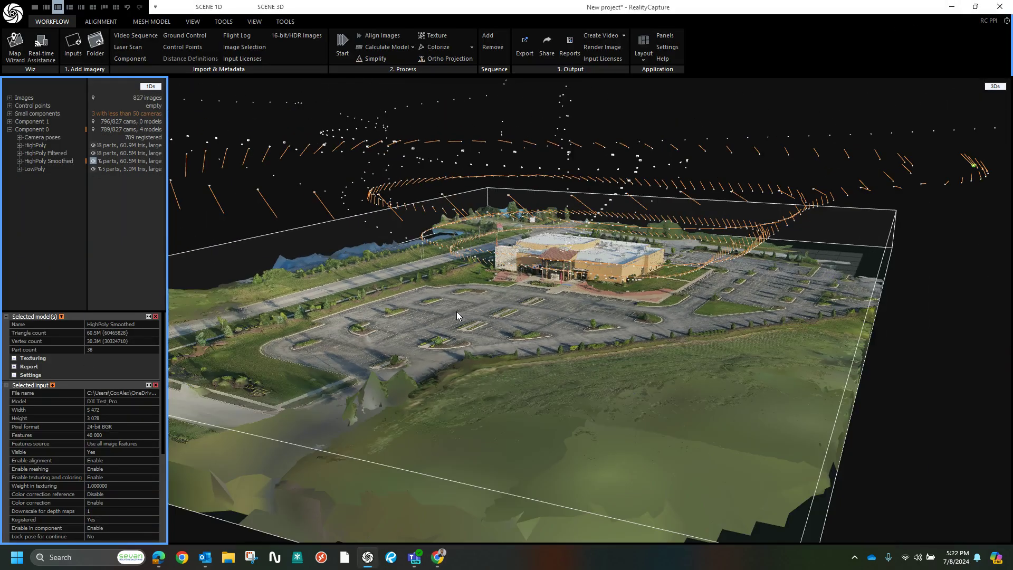
{"action": "scroll", "coordinate": [458, 294], "scroll_direction": "up", "scroll_amount": 5}
{"action": "left_click_drag", "start_coordinate": [459, 294], "coordinate": [619, 315]}
{"action": "scroll", "coordinate": [621, 187], "scroll_direction": "up", "scroll_amount": 4}
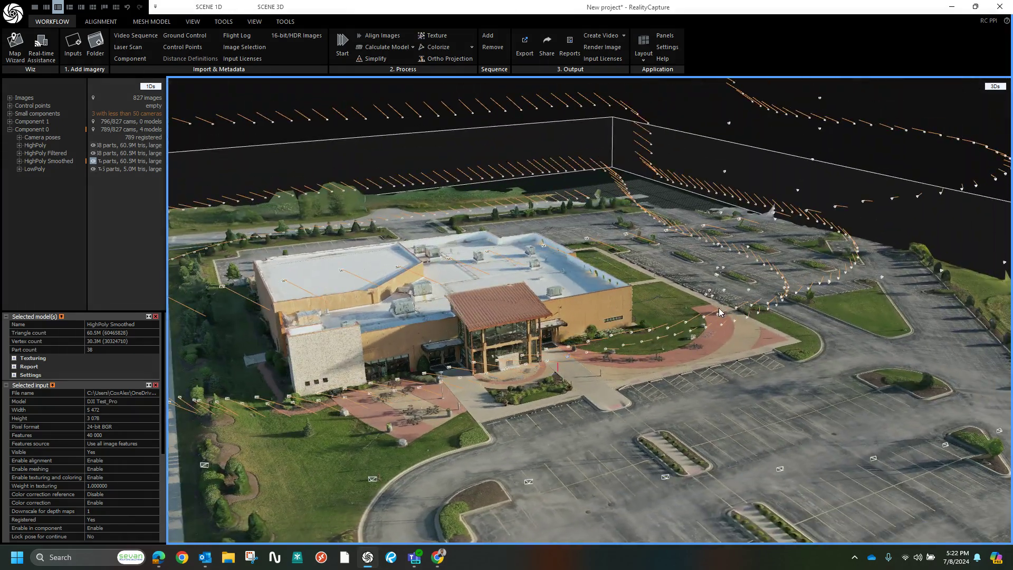
{"action": "scroll", "coordinate": [666, 338], "scroll_direction": "up", "scroll_amount": 2}
Open a drone photo beside the 3D model, enlarge its view and inspect the entrance glass, fireplace and red roof.
{"action": "double_click", "coordinate": [670, 330]}
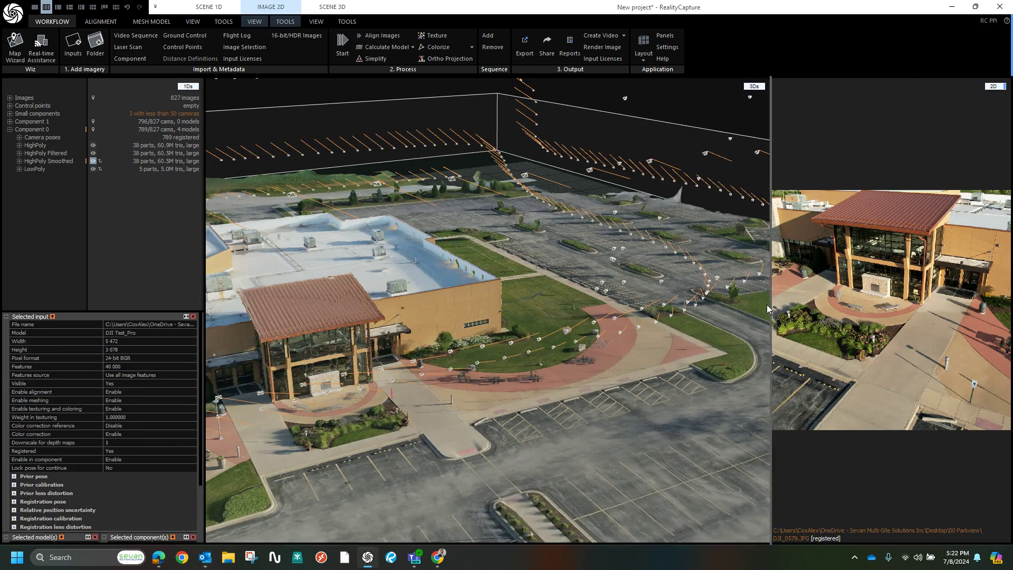
{"action": "left_click_drag", "start_coordinate": [770, 305], "coordinate": [584, 333]}
{"action": "scroll", "coordinate": [788, 281], "scroll_direction": "up", "scroll_amount": 6}
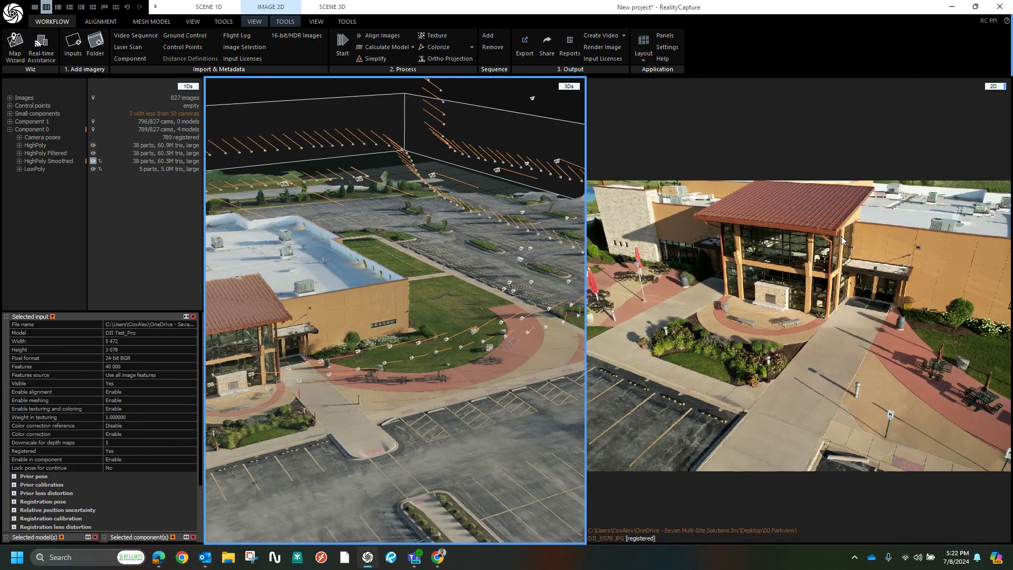
{"action": "left_click_drag", "start_coordinate": [788, 278], "coordinate": [900, 218]}
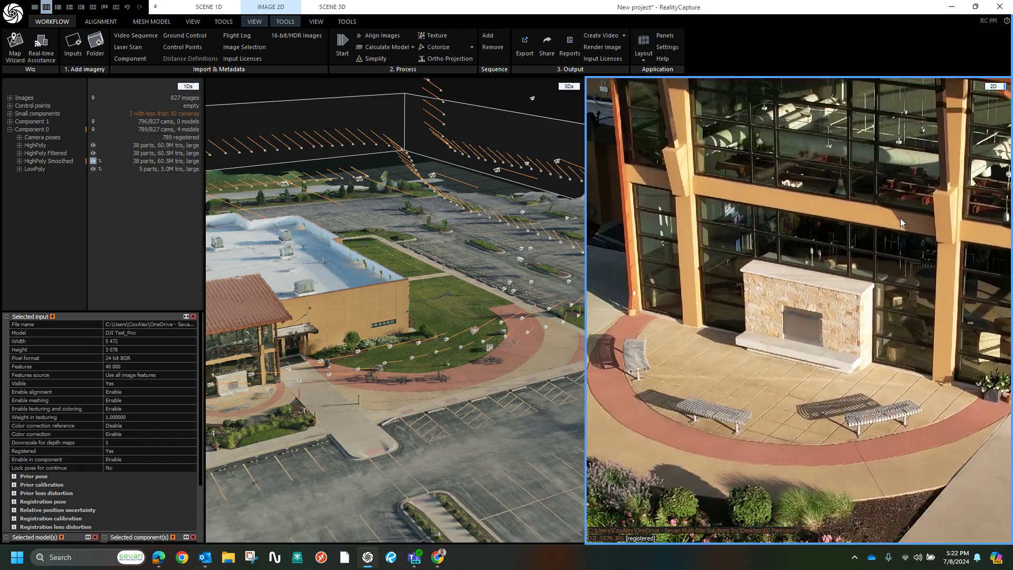
{"action": "left_click_drag", "start_coordinate": [725, 198], "coordinate": [847, 390]}
{"action": "scroll", "coordinate": [803, 314], "scroll_direction": "down", "scroll_amount": 6}
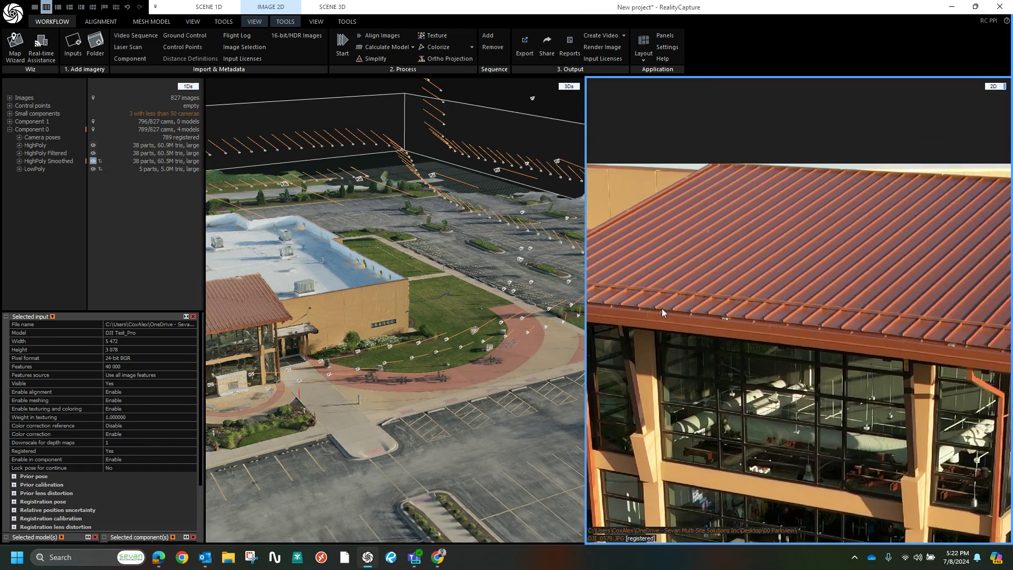
{"action": "scroll", "coordinate": [826, 345], "scroll_direction": "down", "scroll_amount": 2}
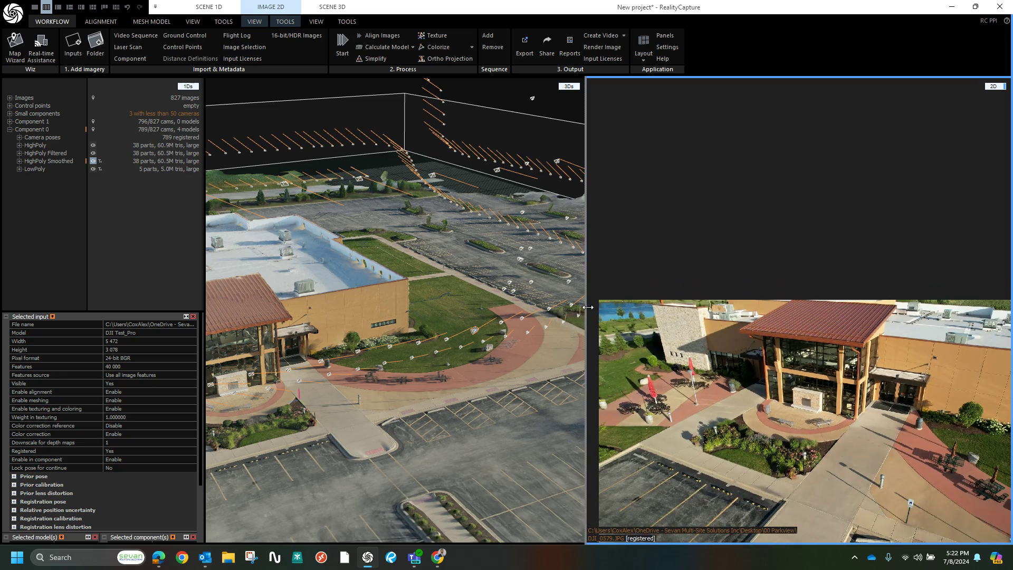
Restore the layout with one large 3D view and hide the alignment cameras in the scene.
{"action": "left_click_drag", "start_coordinate": [587, 307], "coordinate": [797, 307]}
{"action": "left_click", "coordinate": [58, 8]}
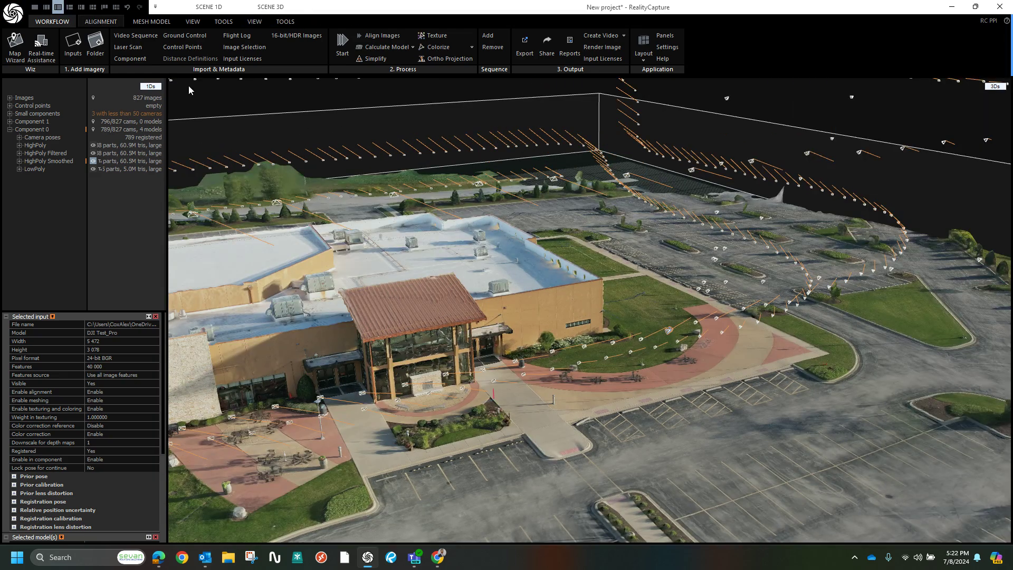
{"action": "scroll", "coordinate": [485, 390], "scroll_direction": "up", "scroll_amount": 3}
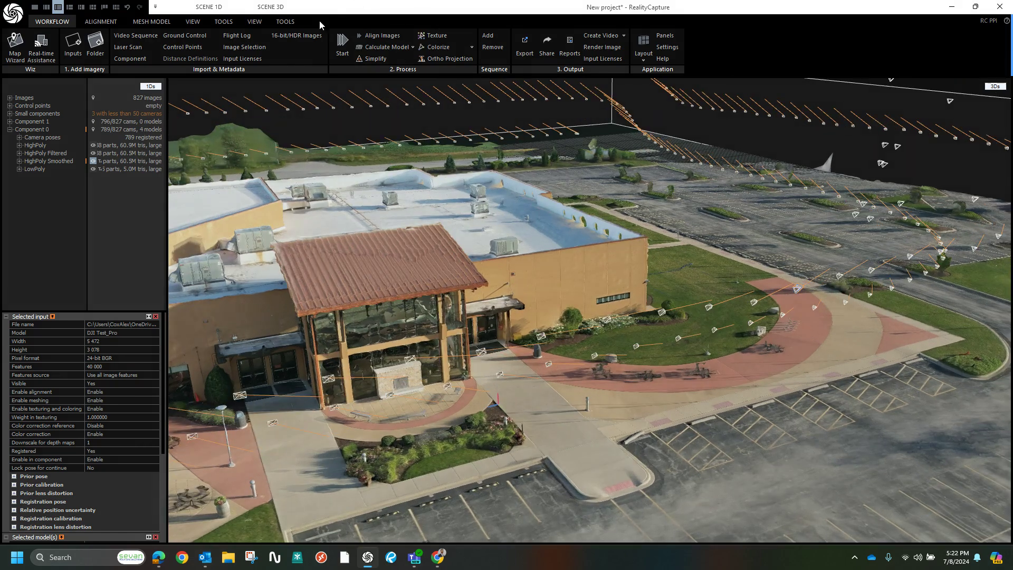
{"action": "left_click", "coordinate": [254, 23]}
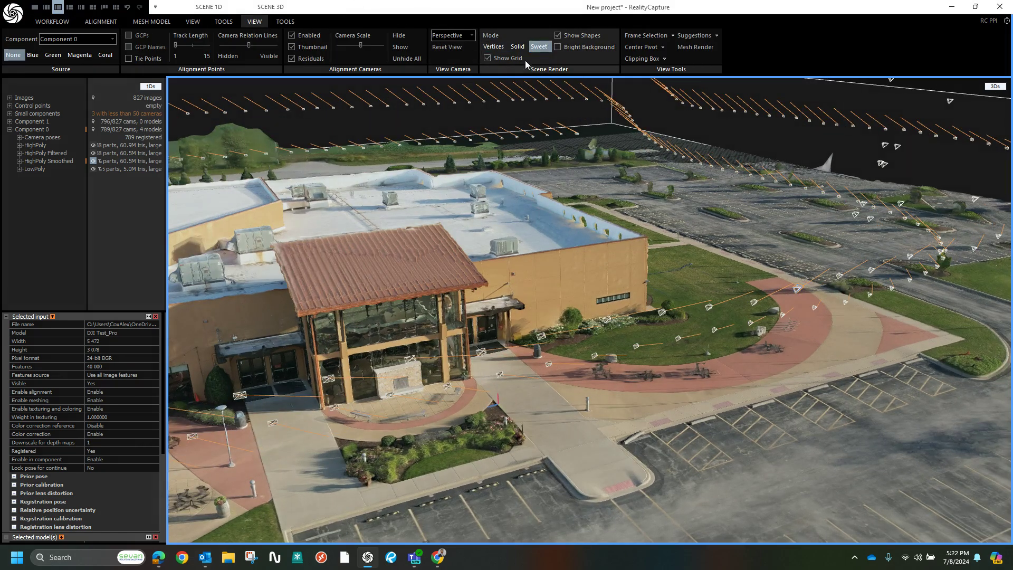
{"action": "left_click", "coordinate": [291, 36]}
Inspect the mesh of the glass entrance, its canopies and the patio furniture at close range.
{"action": "left_click_drag", "start_coordinate": [553, 322], "coordinate": [425, 350]}
{"action": "scroll", "coordinate": [428, 350], "scroll_direction": "up", "scroll_amount": 6}
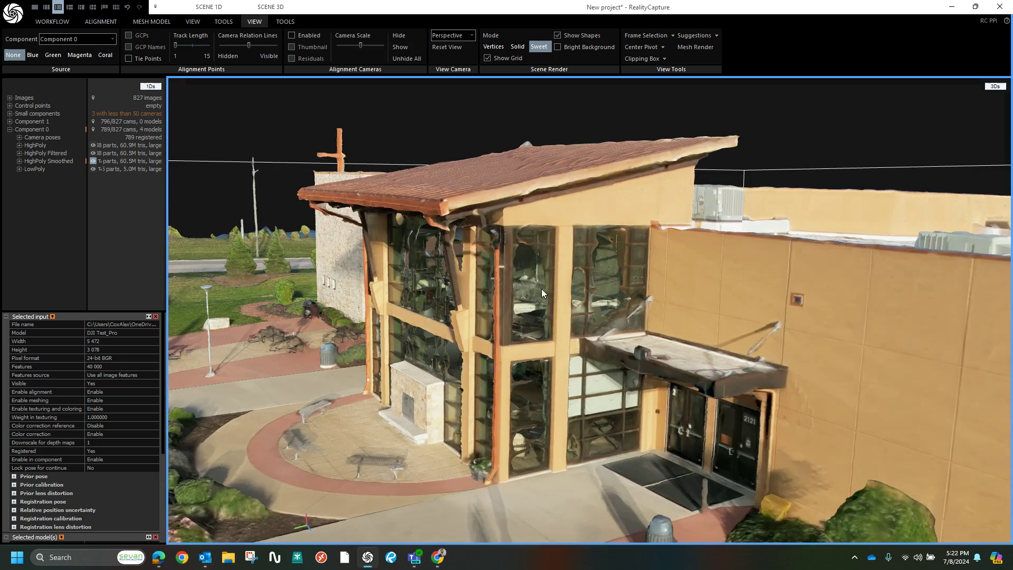
{"action": "scroll", "coordinate": [543, 299], "scroll_direction": "up", "scroll_amount": 2}
{"action": "left_click_drag", "start_coordinate": [532, 312], "coordinate": [656, 291]}
{"action": "scroll", "coordinate": [656, 290], "scroll_direction": "down", "scroll_amount": 3}
{"action": "left_click_drag", "start_coordinate": [598, 324], "coordinate": [663, 327]}
{"action": "scroll", "coordinate": [609, 342], "scroll_direction": "down", "scroll_amount": 3}
{"action": "scroll", "coordinate": [580, 384], "scroll_direction": "up", "scroll_amount": 5}
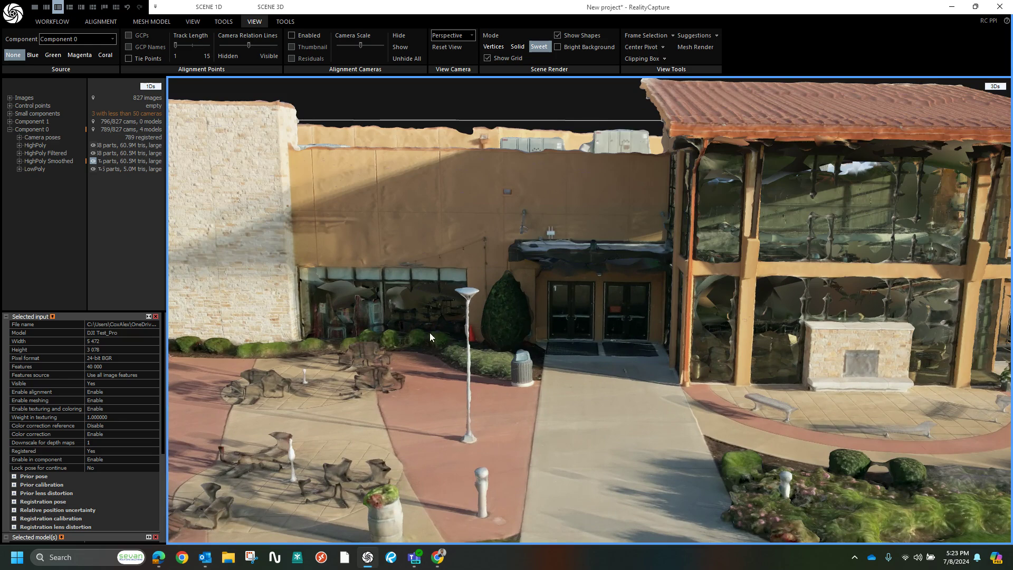
Examine the model from the building front around the stone tower and cross to the shaded street-side wall.
{"action": "scroll", "coordinate": [410, 359], "scroll_direction": "down", "scroll_amount": 5}
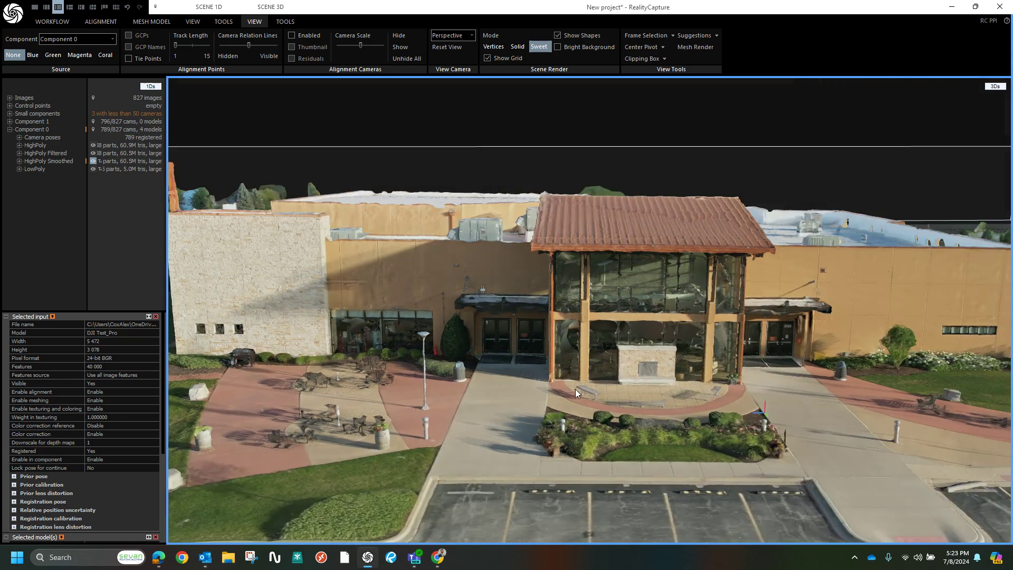
{"action": "left_click_drag", "start_coordinate": [576, 389], "coordinate": [784, 405]}
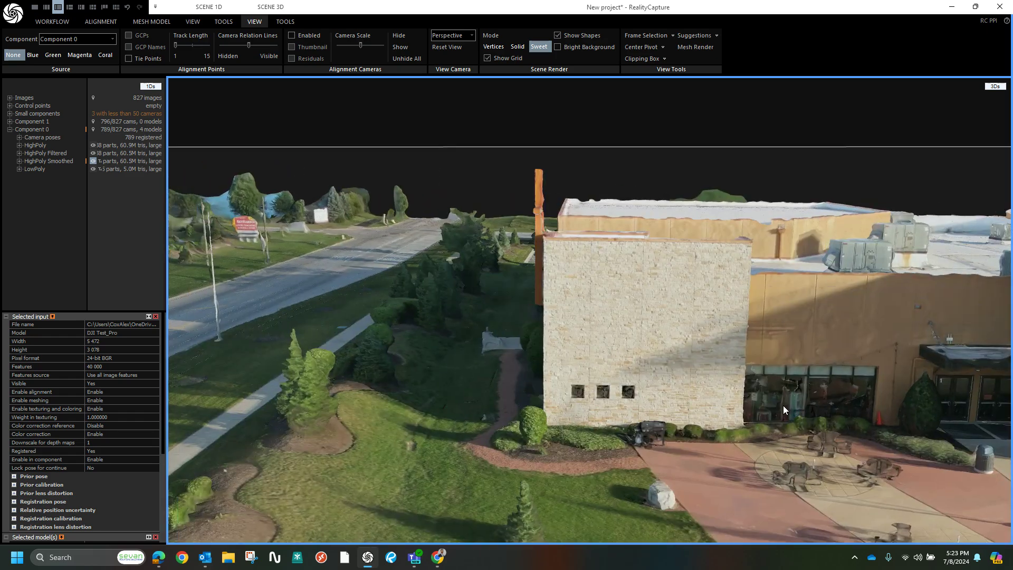
{"action": "scroll", "coordinate": [505, 339], "scroll_direction": "up", "scroll_amount": 4}
{"action": "right_click_drag", "start_coordinate": [506, 340], "coordinate": [563, 400]}
{"action": "left_click_drag", "start_coordinate": [564, 401], "coordinate": [659, 364]}
{"action": "left_click_drag", "start_coordinate": [609, 461], "coordinate": [715, 350]}
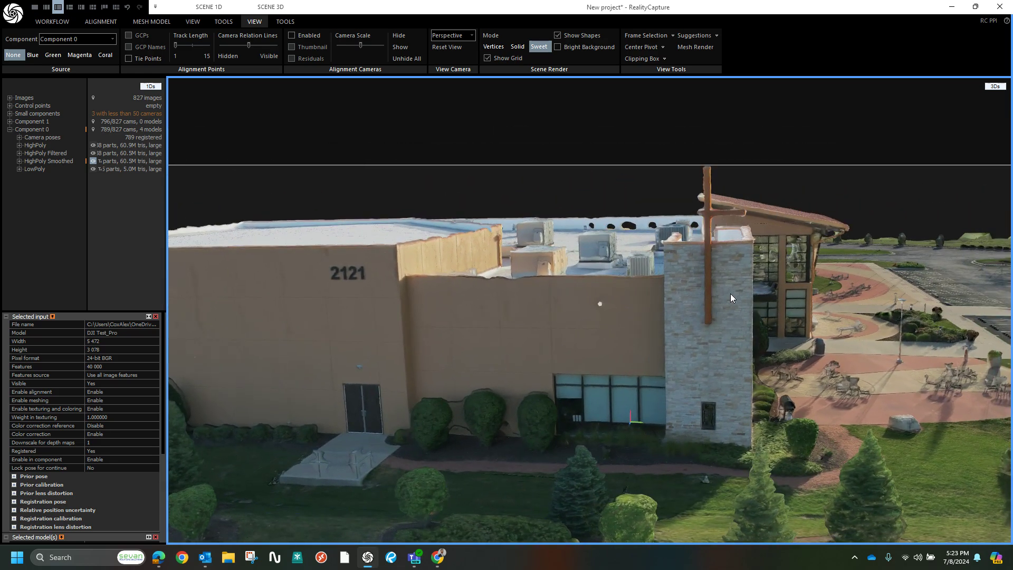
{"action": "left_click_drag", "start_coordinate": [731, 294], "coordinate": [512, 238]}
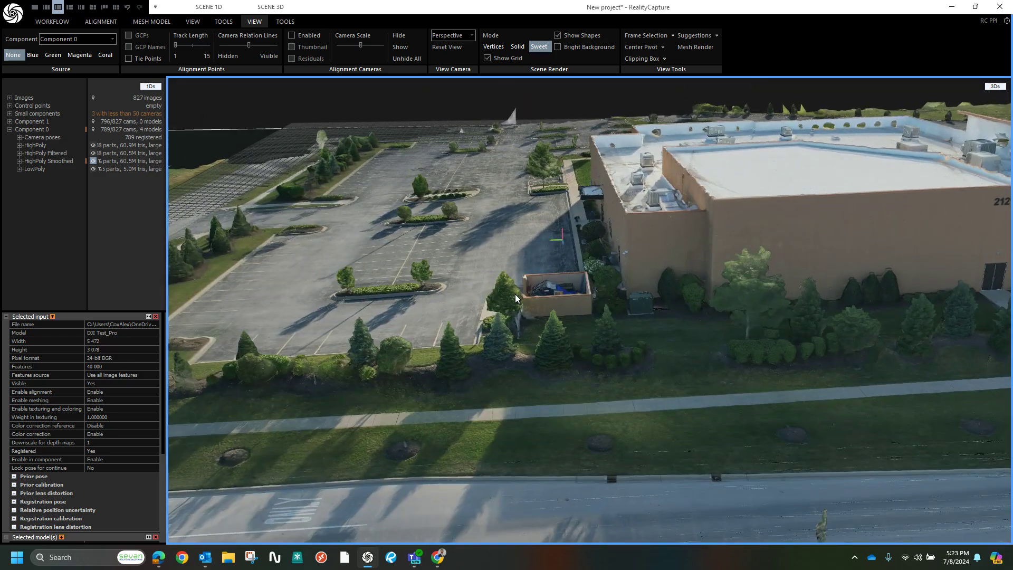
Inspect the dumpster enclosure and the rear entrance beside the parking lot.
{"action": "left_click_drag", "start_coordinate": [515, 293], "coordinate": [606, 287]}
{"action": "right_click_drag", "start_coordinate": [605, 283], "coordinate": [621, 248]}
{"action": "scroll", "coordinate": [684, 218], "scroll_direction": "up", "scroll_amount": 10}
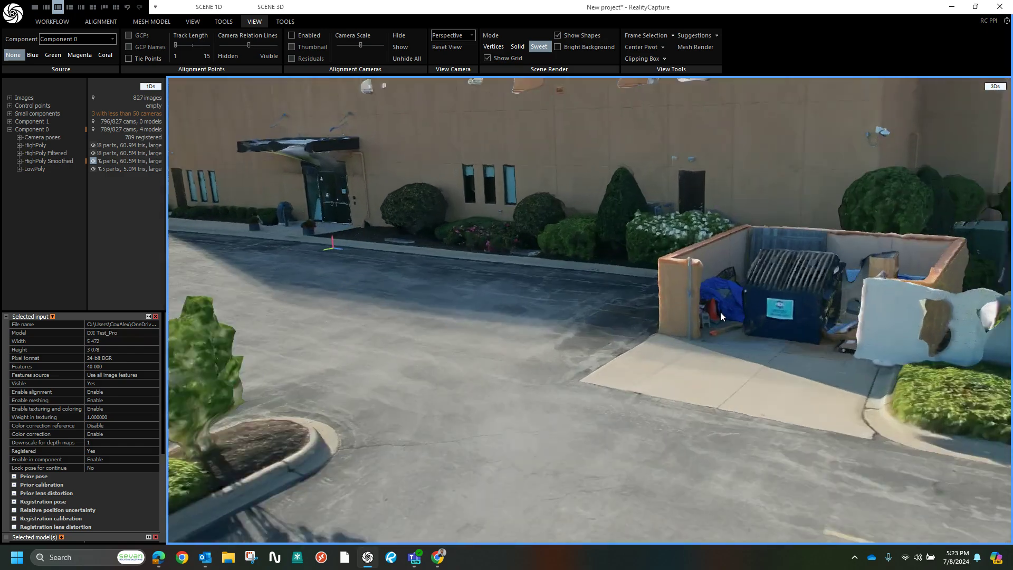
{"action": "left_click_drag", "start_coordinate": [721, 312], "coordinate": [558, 239]}
{"action": "scroll", "coordinate": [557, 234], "scroll_direction": "down", "scroll_amount": 4}
Examine the lawn-side wall of the model with its sports court, planting beds and roof edge.
{"action": "left_click_drag", "start_coordinate": [510, 277], "coordinate": [762, 200]}
{"action": "left_click_drag", "start_coordinate": [396, 288], "coordinate": [543, 237]}
{"action": "scroll", "coordinate": [542, 238], "scroll_direction": "down", "scroll_amount": 4}
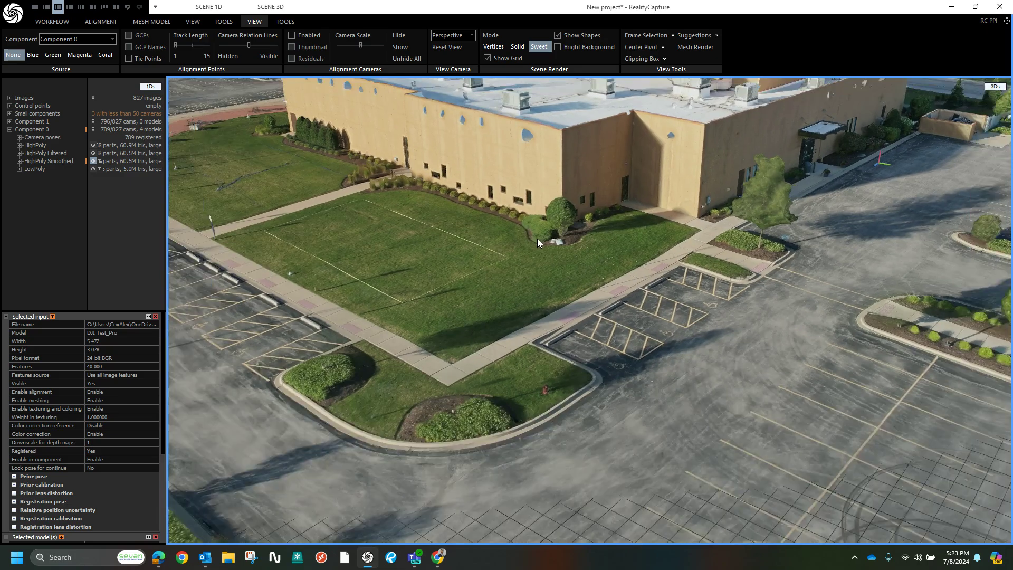
{"action": "right_click_drag", "start_coordinate": [537, 238], "coordinate": [632, 264]}
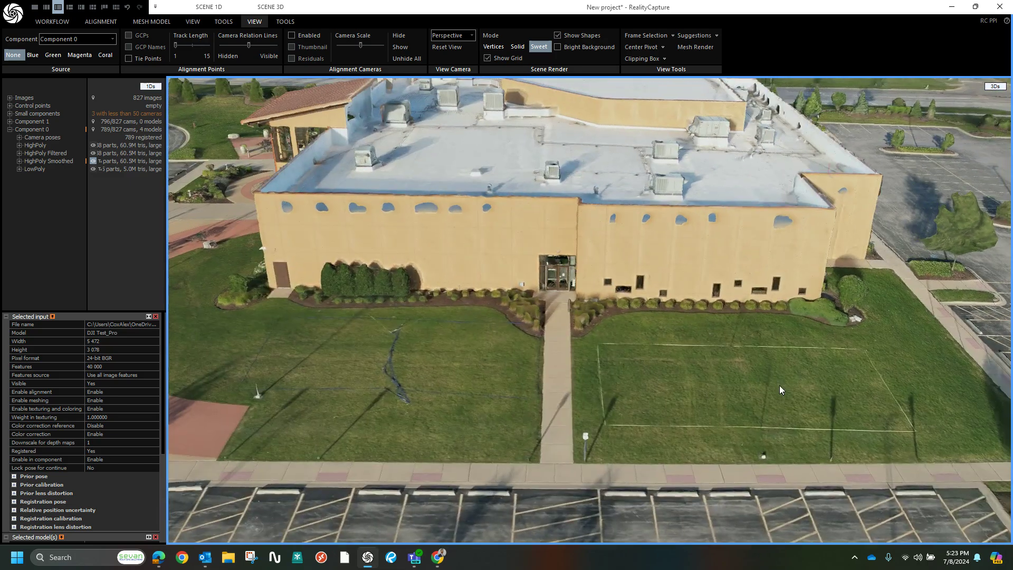
Inspect the parking lot and the driveway junction with the road at the edge of the model.
{"action": "left_click_drag", "start_coordinate": [723, 349], "coordinate": [327, 216]}
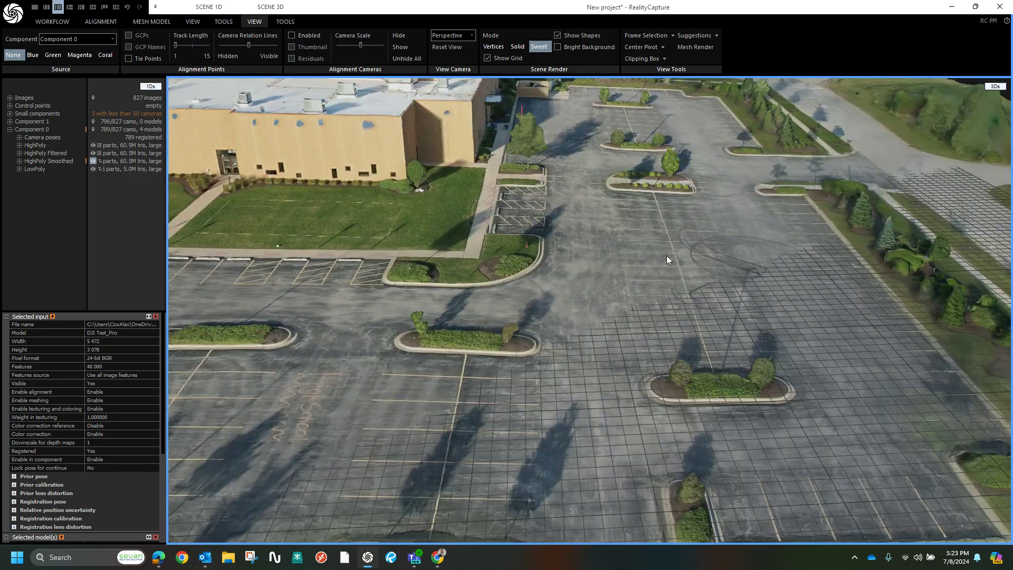
{"action": "scroll", "coordinate": [779, 266], "scroll_direction": "up", "scroll_amount": 4}
{"action": "right_click_drag", "start_coordinate": [766, 295], "coordinate": [672, 297]}
{"action": "scroll", "coordinate": [673, 296], "scroll_direction": "up", "scroll_amount": 2}
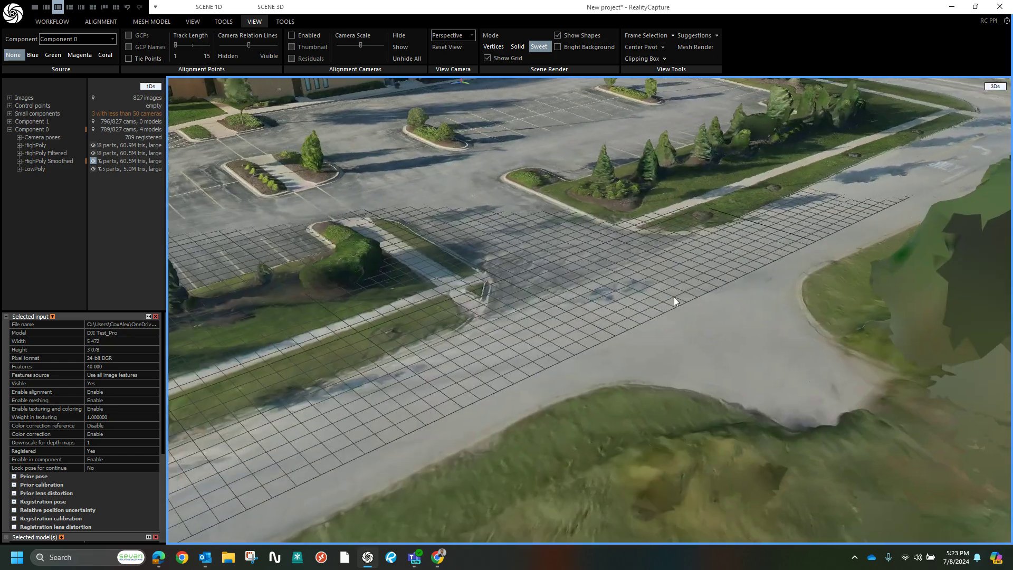
Inspect the parking lot islands and lawns of the model while circling around to the building front.
{"action": "left_click_drag", "start_coordinate": [674, 299], "coordinate": [485, 267]}
{"action": "left_click_drag", "start_coordinate": [386, 249], "coordinate": [646, 264]}
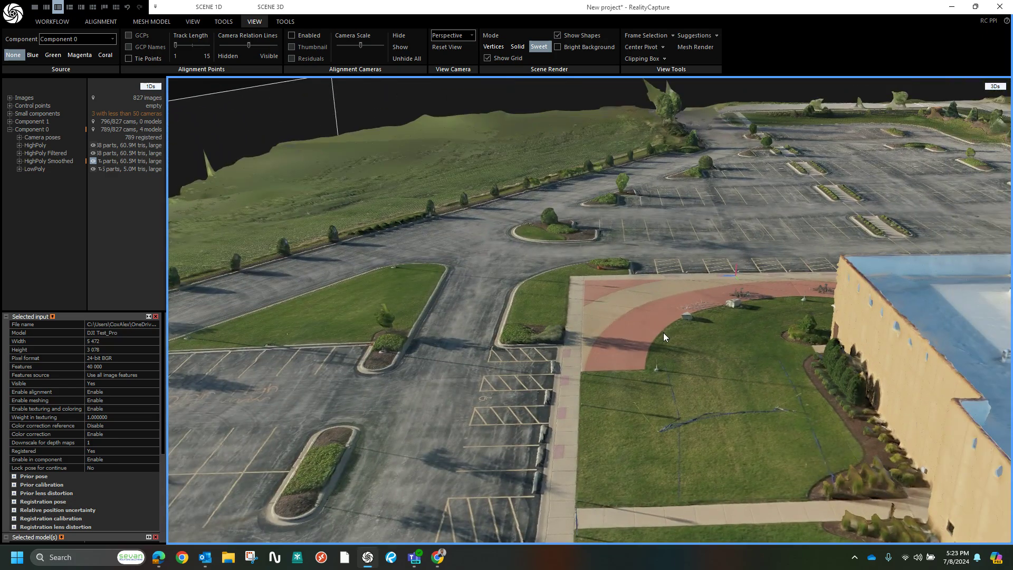
{"action": "left_click_drag", "start_coordinate": [664, 333], "coordinate": [806, 347]}
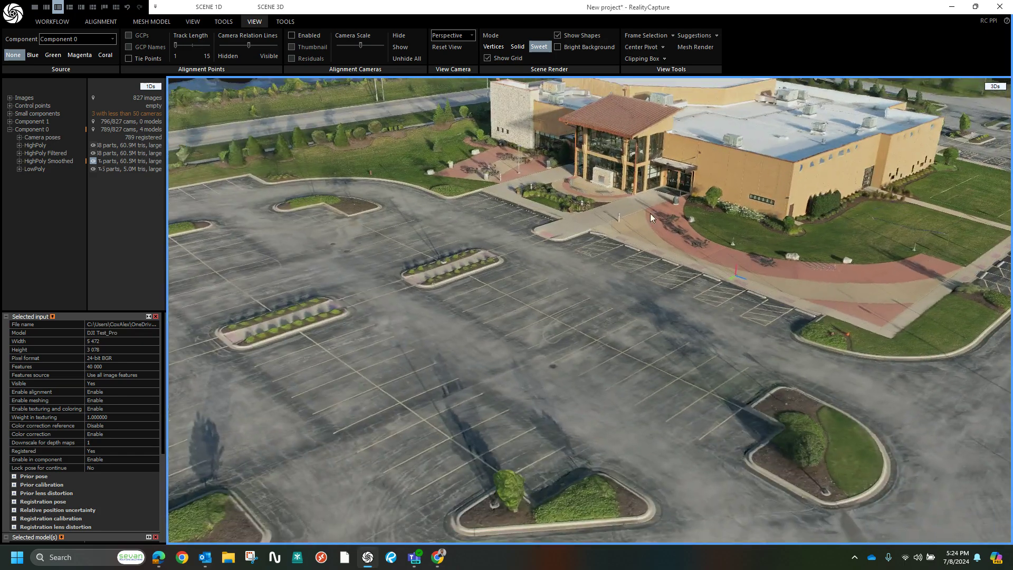
{"action": "left_click_drag", "start_coordinate": [650, 214], "coordinate": [703, 220]}
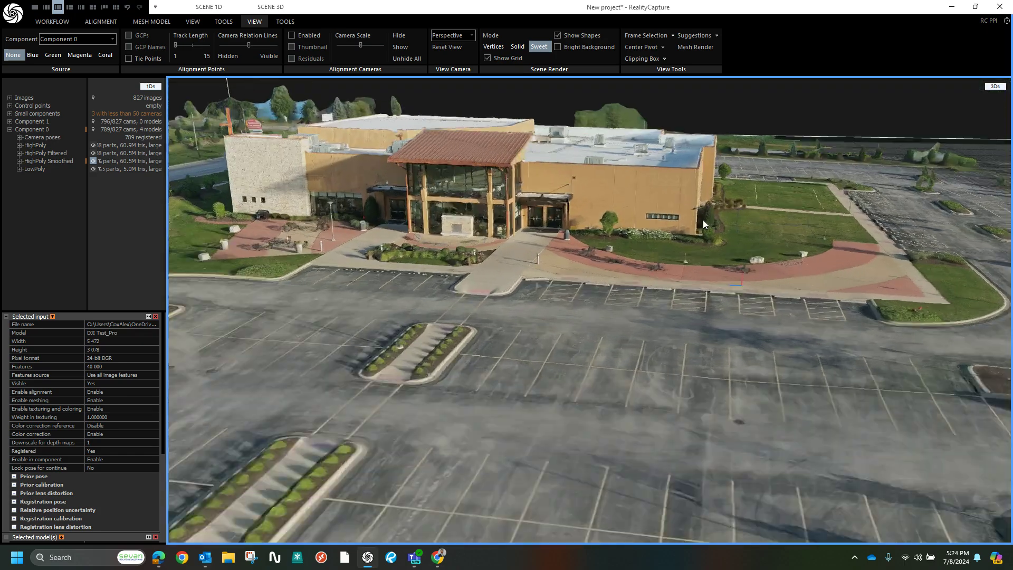
Examine the outdoor tables on the curved red walkway and the planting beds along the lawn-side wall.
{"action": "scroll", "coordinate": [703, 219], "scroll_direction": "up", "scroll_amount": 5}
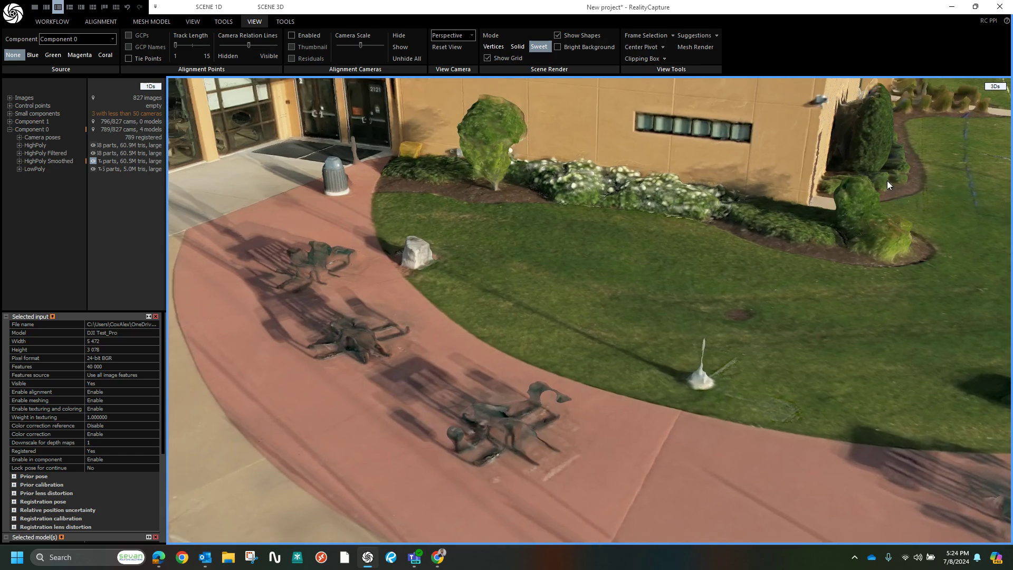
{"action": "left_click_drag", "start_coordinate": [911, 167], "coordinate": [718, 309]}
{"action": "scroll", "coordinate": [635, 357], "scroll_direction": "down", "scroll_amount": 5}
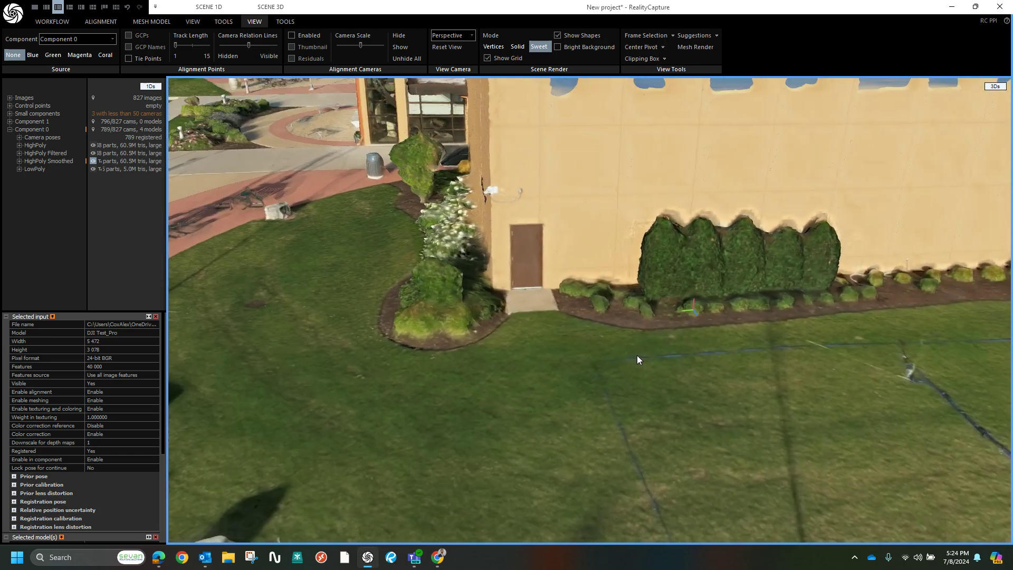
{"action": "left_click_drag", "start_coordinate": [644, 366], "coordinate": [557, 373]}
{"action": "left_click_drag", "start_coordinate": [396, 323], "coordinate": [630, 282]}
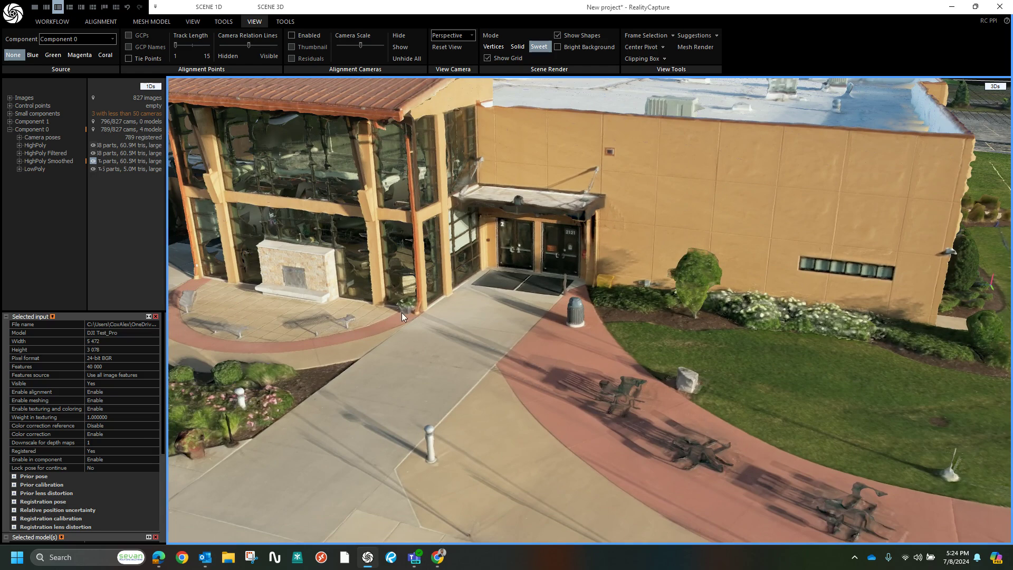
Inspect the glass front entrance with its stone fireplace, circular patio and adjoining red paved seating area.
{"action": "left_click_drag", "start_coordinate": [402, 316], "coordinate": [623, 331]}
{"action": "left_click_drag", "start_coordinate": [522, 311], "coordinate": [640, 339]}
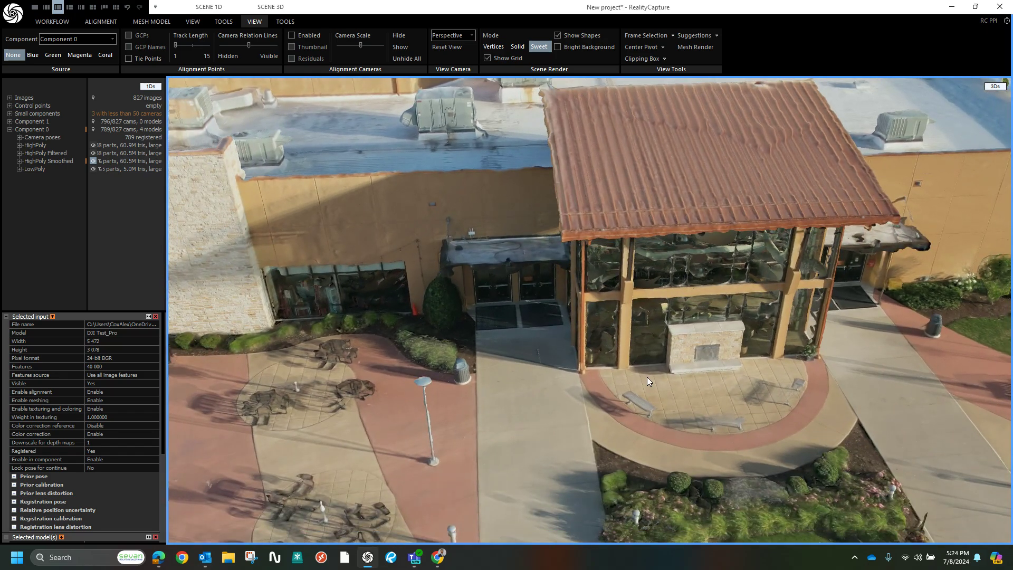
{"action": "left_click_drag", "start_coordinate": [613, 383], "coordinate": [650, 405]}
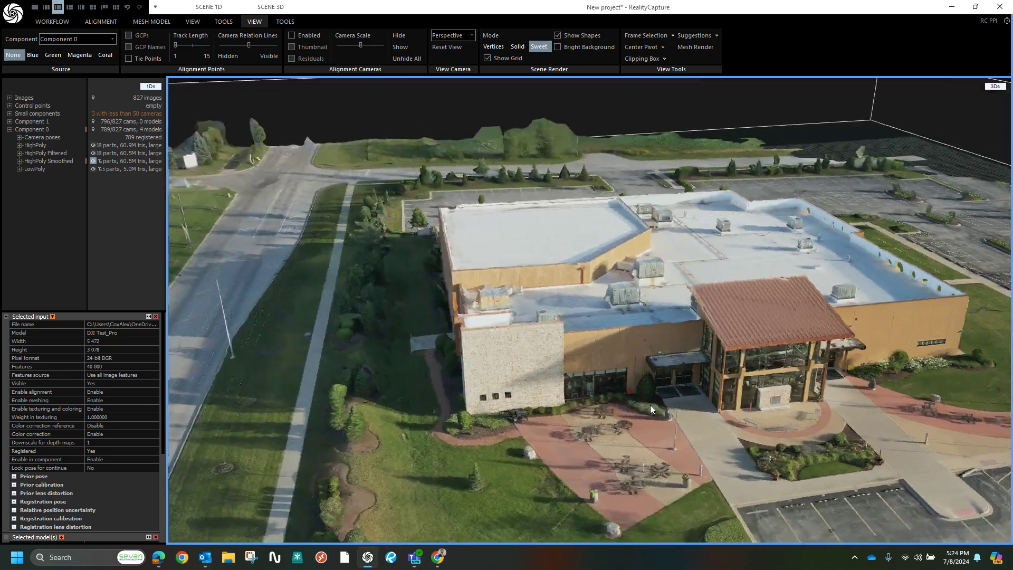
Examine the model's white roof, its rooftop HVAC units and parapet edges from several sides.
{"action": "right_click_drag", "start_coordinate": [649, 404], "coordinate": [688, 391]}
{"action": "scroll", "coordinate": [563, 349], "scroll_direction": "up", "scroll_amount": 4}
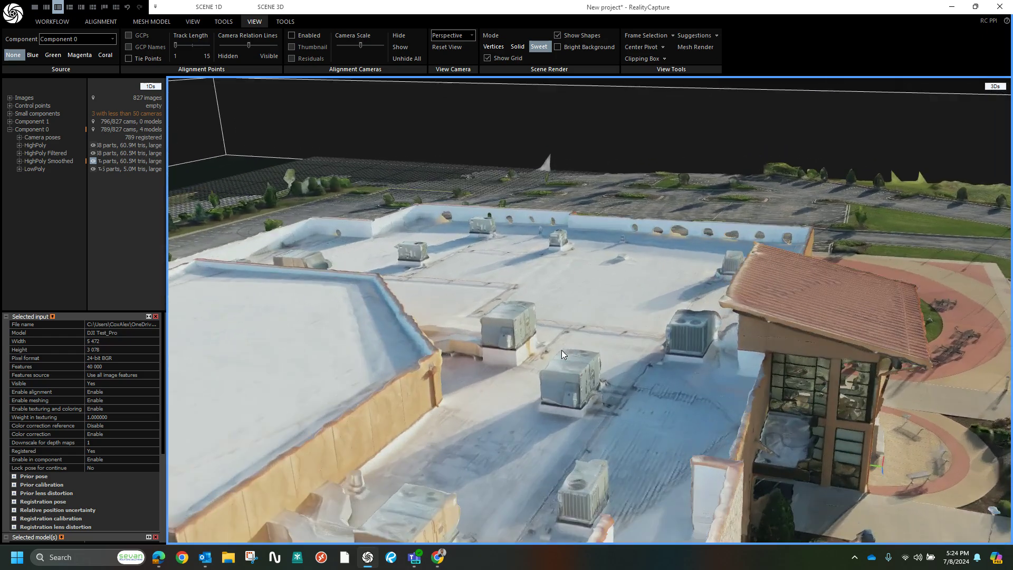
{"action": "left_click_drag", "start_coordinate": [561, 350], "coordinate": [791, 224]}
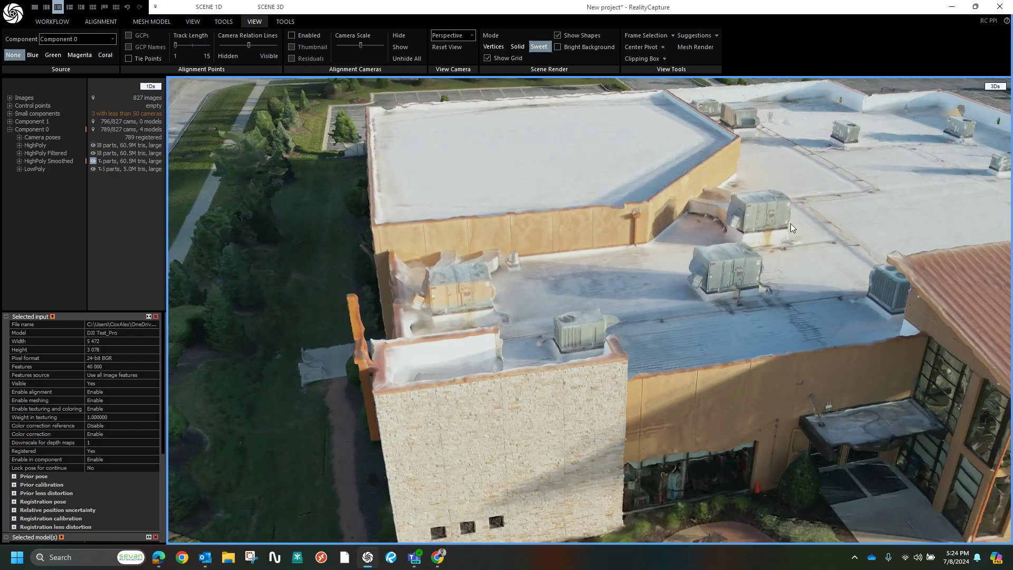
{"action": "left_click_drag", "start_coordinate": [827, 167], "coordinate": [533, 243]}
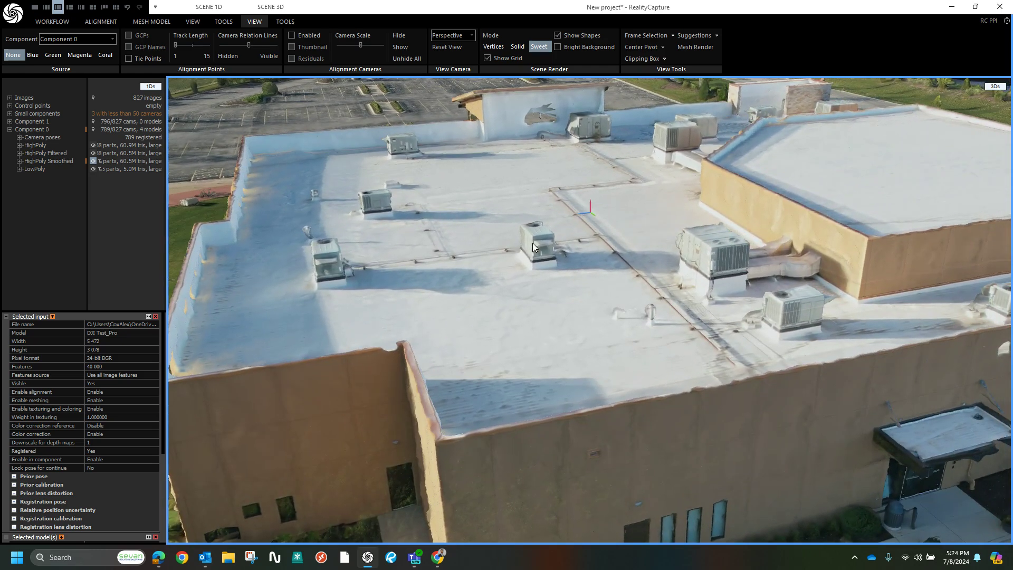
{"action": "left_click_drag", "start_coordinate": [722, 267], "coordinate": [614, 264]}
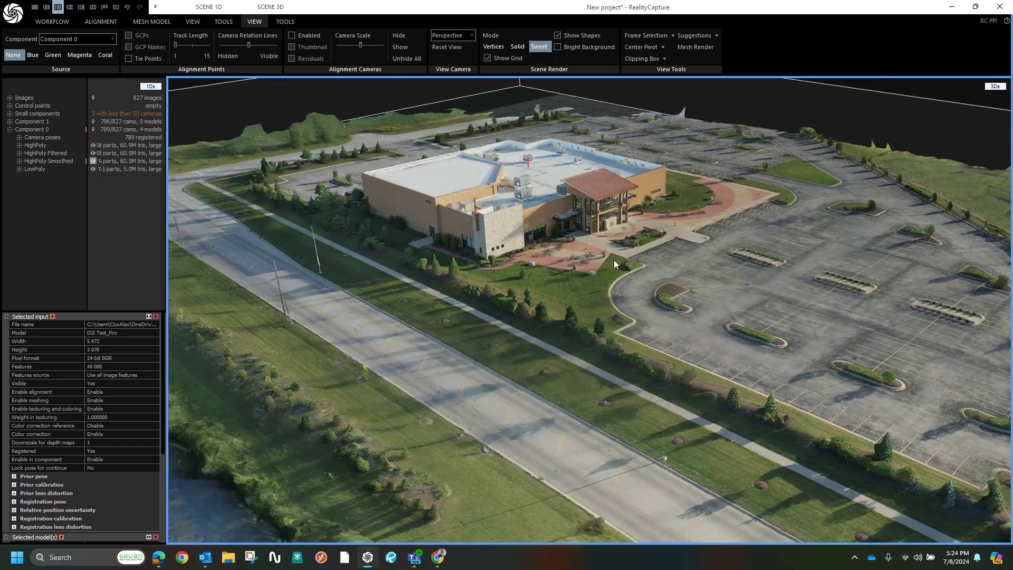
Review the whole site model from the road and parking lot, ending with the building front and stone tower.
{"action": "left_click", "coordinate": [630, 239]}
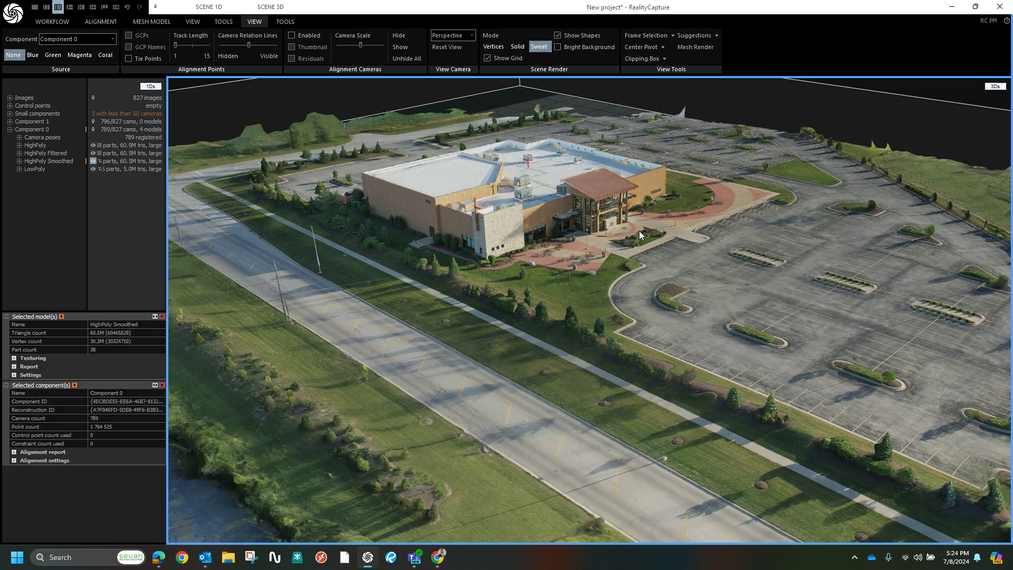
{"action": "left_click_drag", "start_coordinate": [656, 266], "coordinate": [490, 311]}
{"action": "scroll", "coordinate": [372, 221], "scroll_direction": "down", "scroll_amount": 4}
{"action": "scroll", "coordinate": [381, 202], "scroll_direction": "up", "scroll_amount": 5}
{"action": "scroll", "coordinate": [509, 371], "scroll_direction": "up", "scroll_amount": 2}
{"action": "left_click_drag", "start_coordinate": [549, 396], "coordinate": [635, 382]}
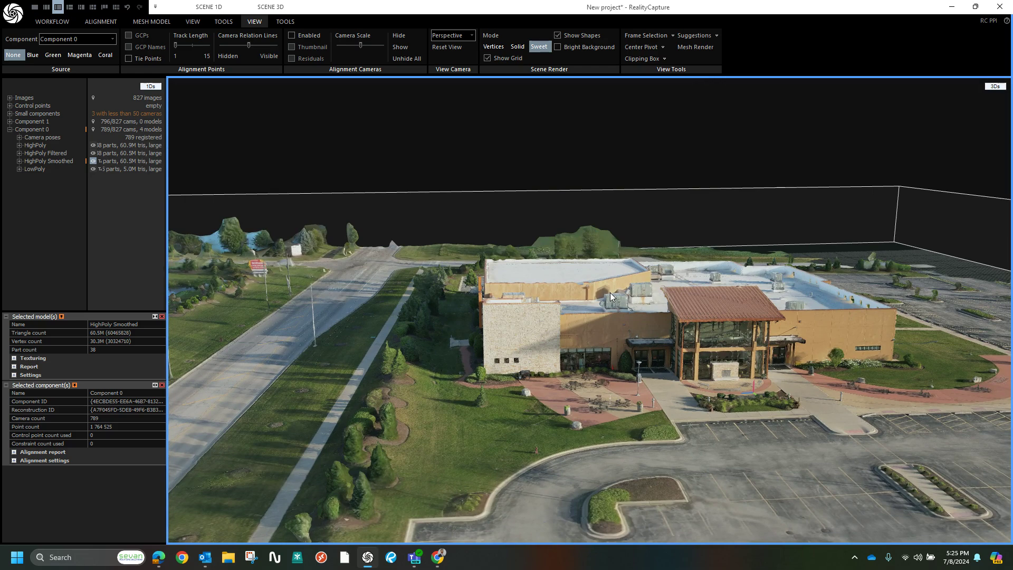
Minimize RealityCapture and switch to the Parkview Gsplat capture in Polycam in the Chrome browser.
{"action": "left_click", "coordinate": [949, 11]}
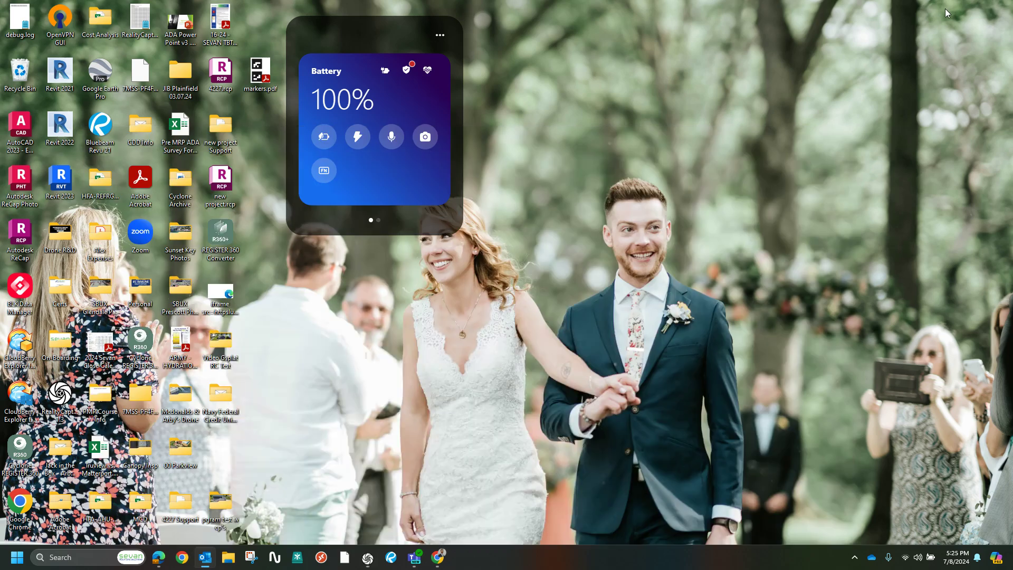
{"action": "mouse_move", "coordinate": [189, 566]}
{"action": "mouse_move", "coordinate": [438, 558]}
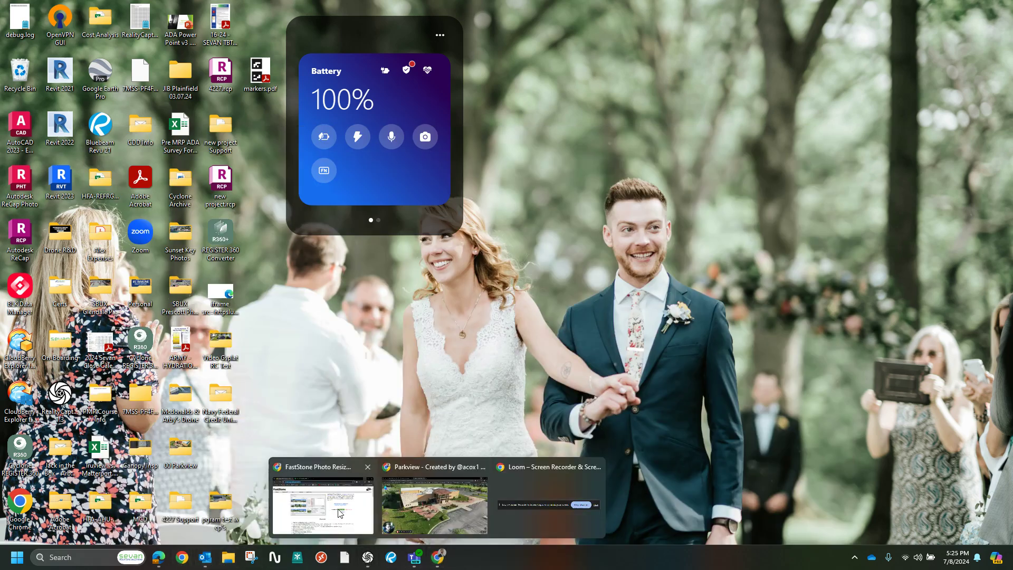
{"action": "left_click", "coordinate": [411, 505]}
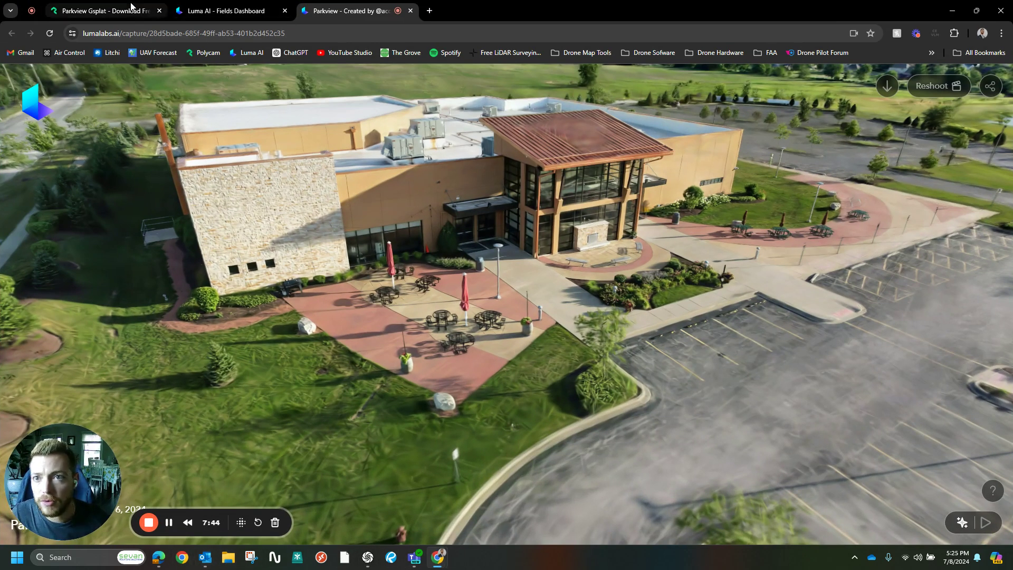
{"action": "left_click", "coordinate": [126, 12]}
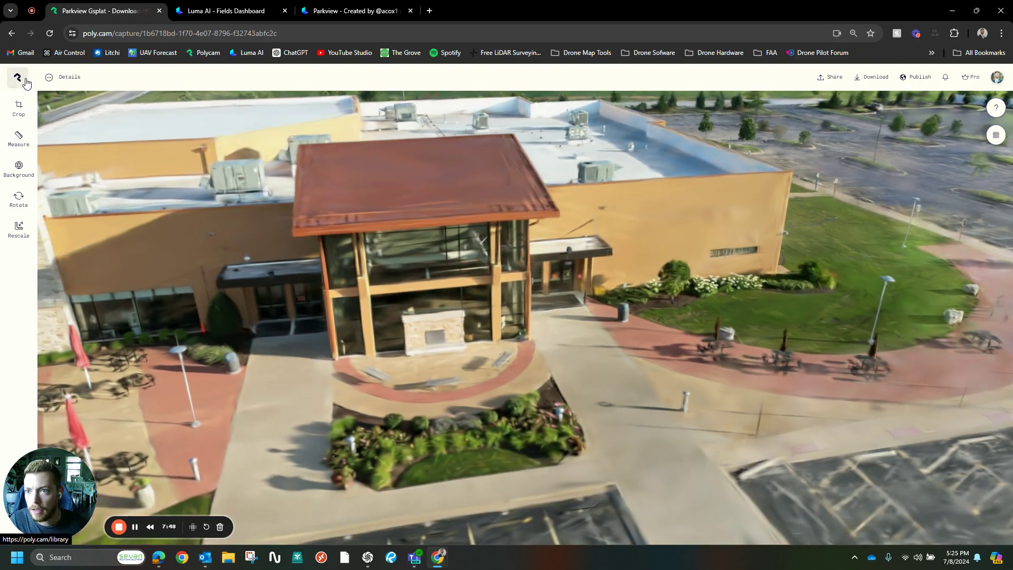
Open the Parkview Church capture from the Polycam library, then return and reopen the Parkview Gsplat capture.
{"action": "left_click", "coordinate": [28, 83]}
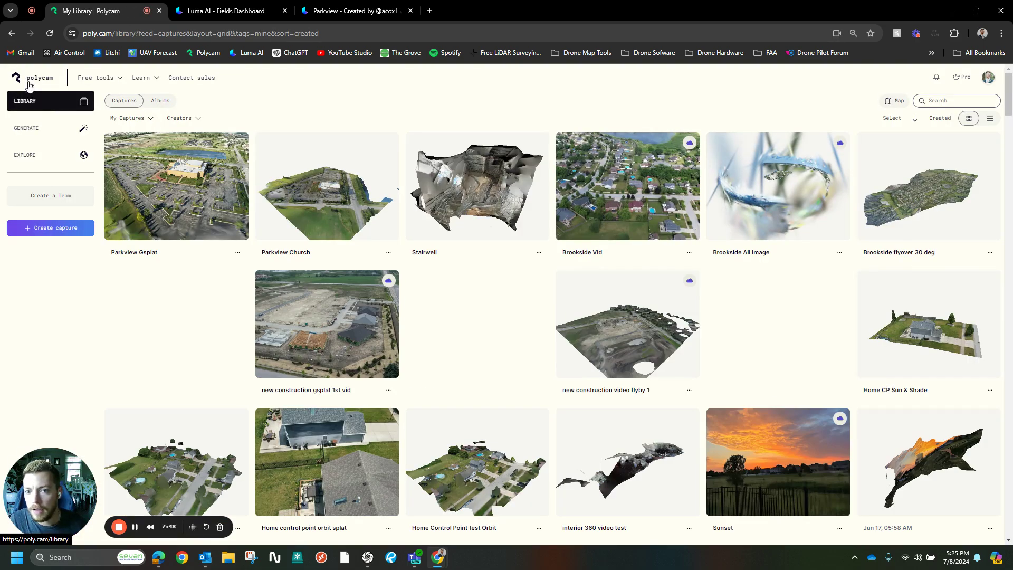
{"action": "left_click", "coordinate": [309, 196]}
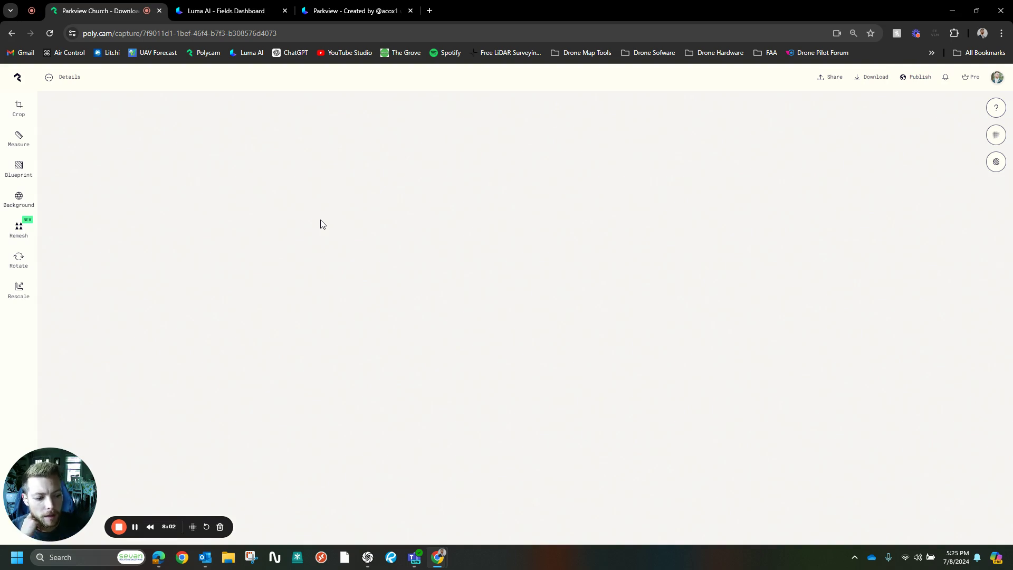
{"action": "left_click", "coordinate": [17, 78]}
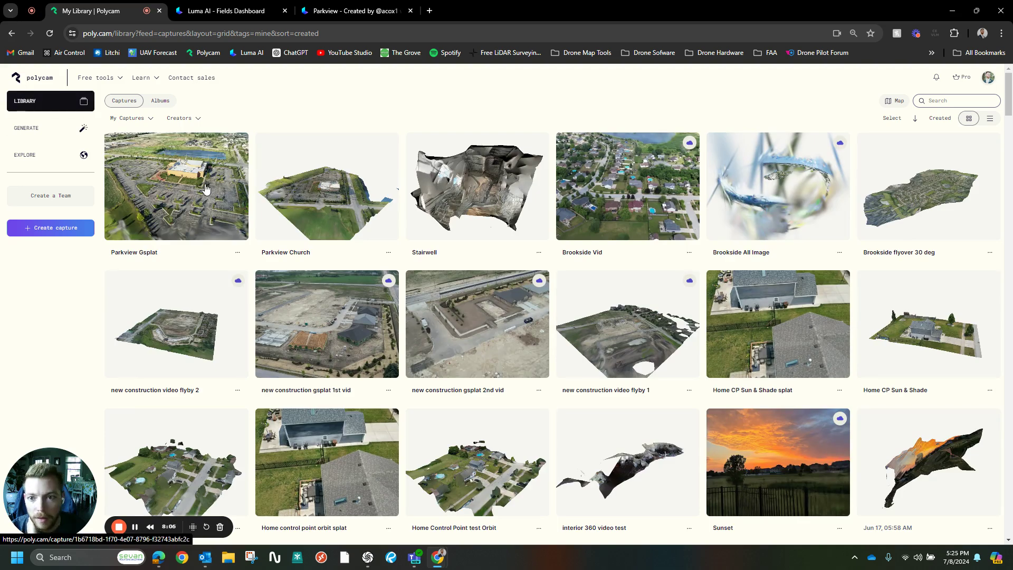
{"action": "left_click", "coordinate": [206, 189]}
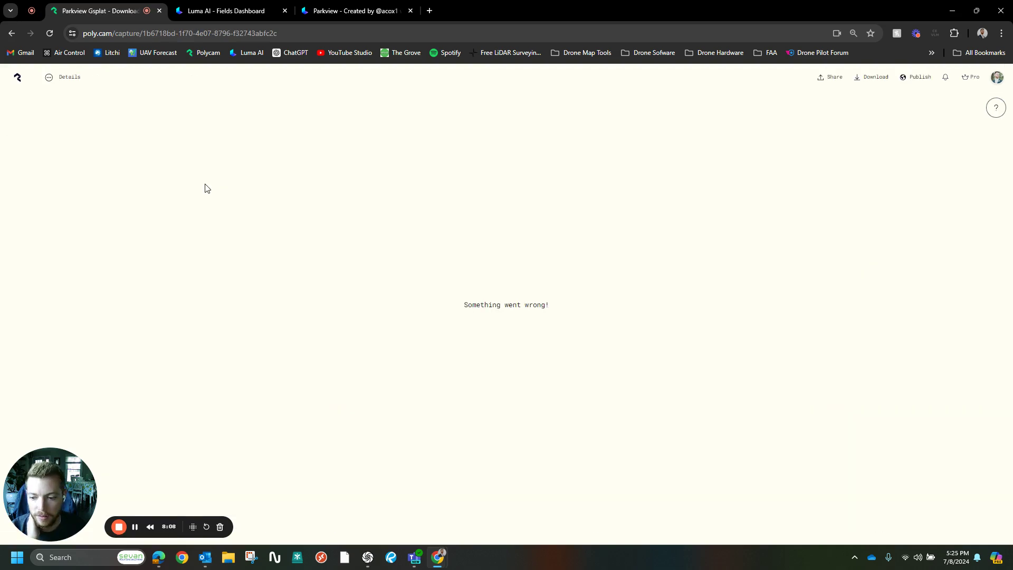